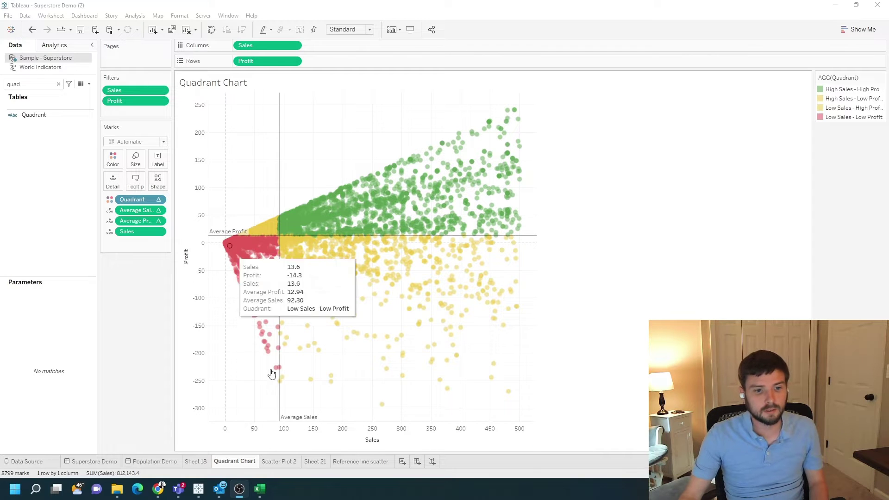
Step: Review the tooltips of several marks on the finished Quadrant Chart sheet
mouse_move(209, 235)
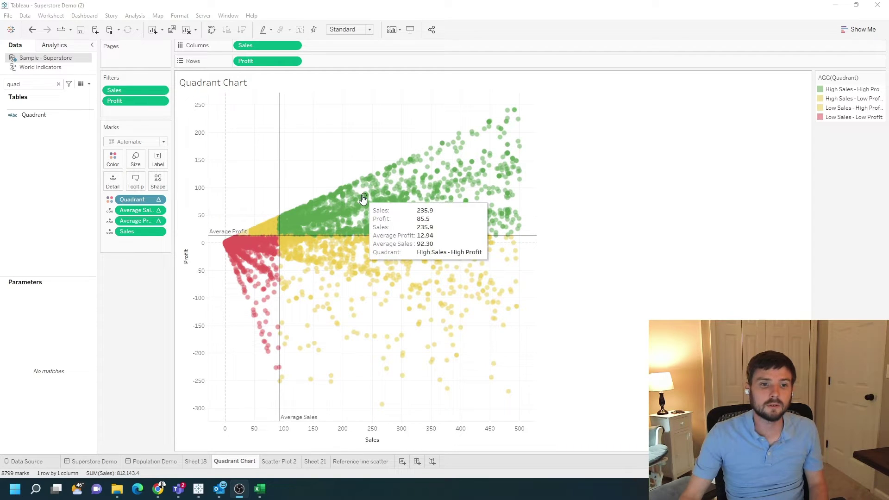
mouse_move(245, 258)
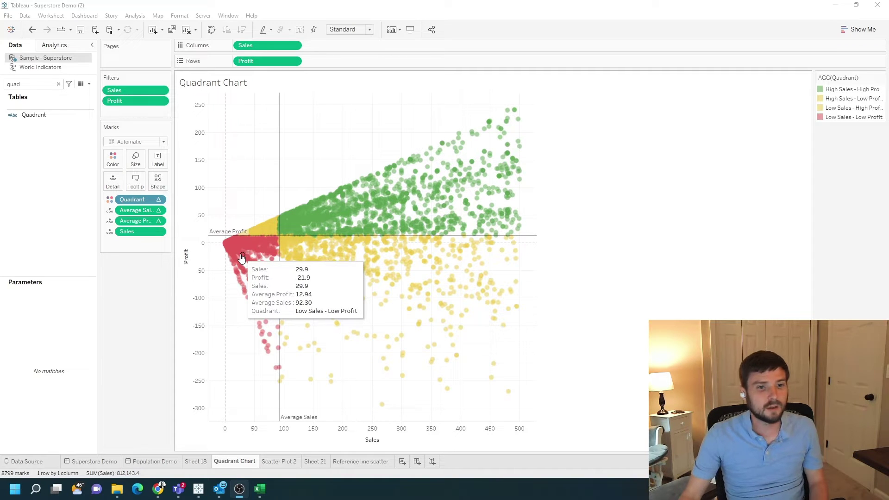
mouse_move(367, 265)
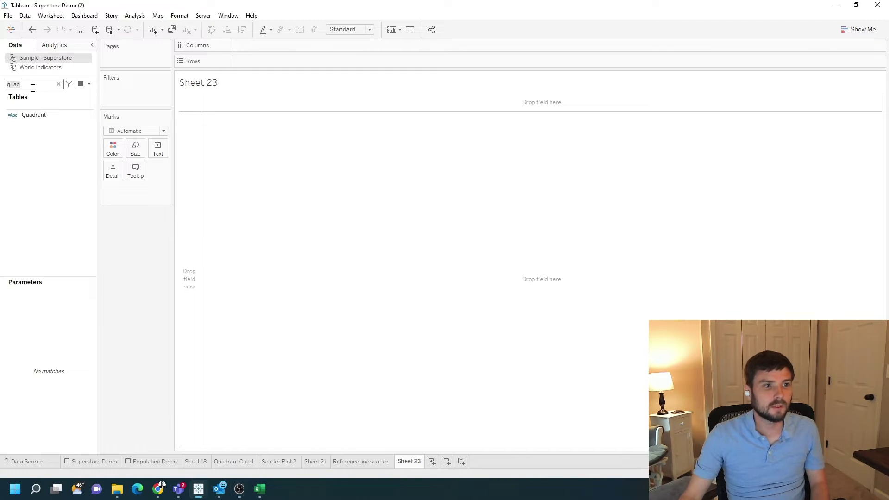
Step: Put Profit on Rows and Sales on Columns, then disable Aggregate Measures to show all 9994 records
double_click(247, 61)
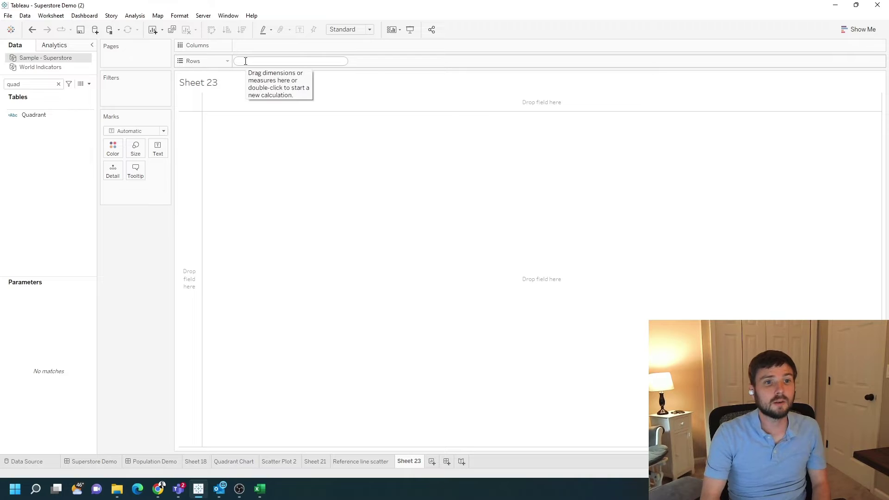
text(profit)
key(Return)
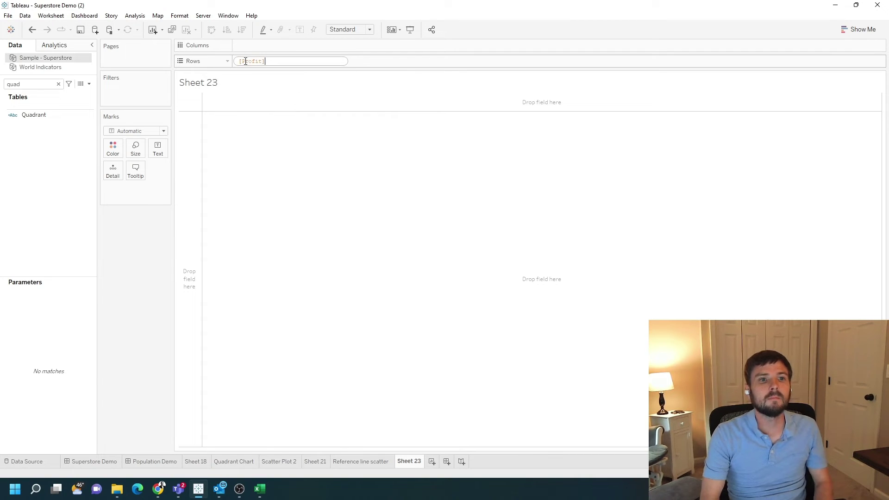
double_click(250, 44)
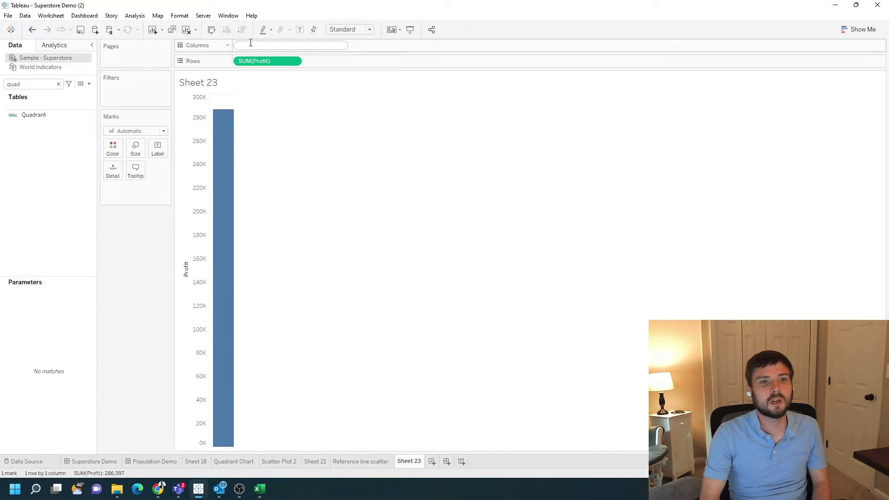
text(sales)
key(Return)
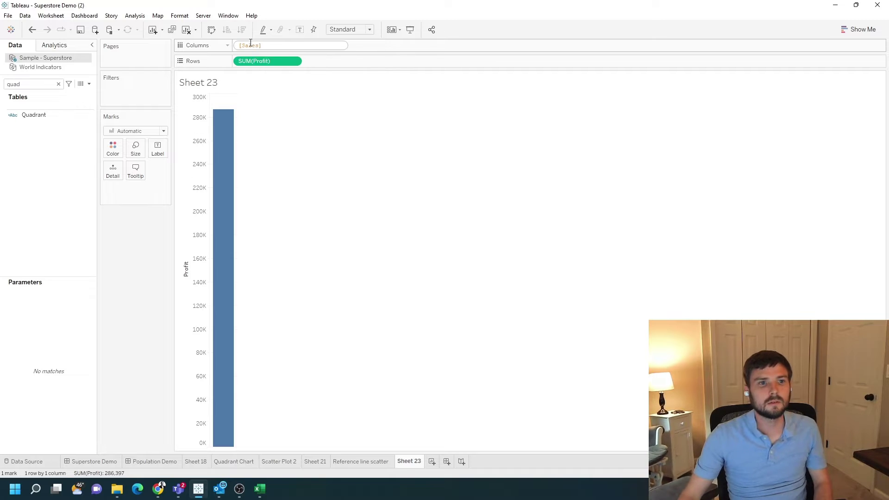
key(Return)
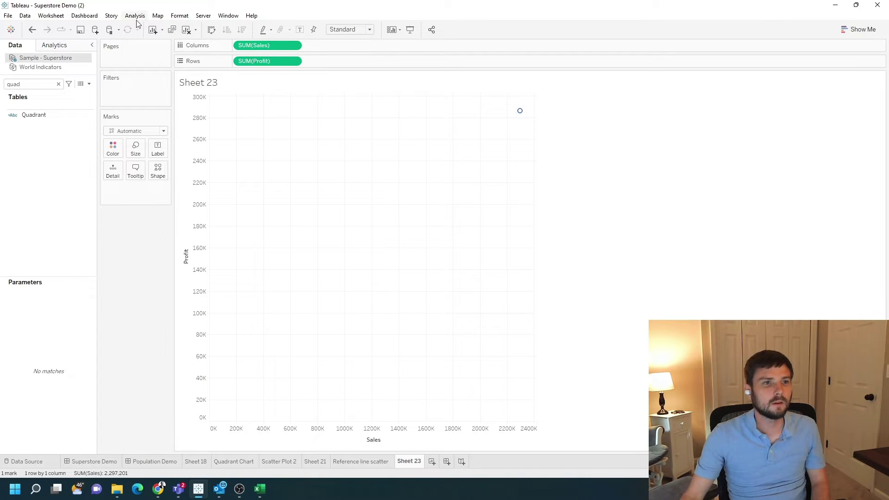
click(135, 16)
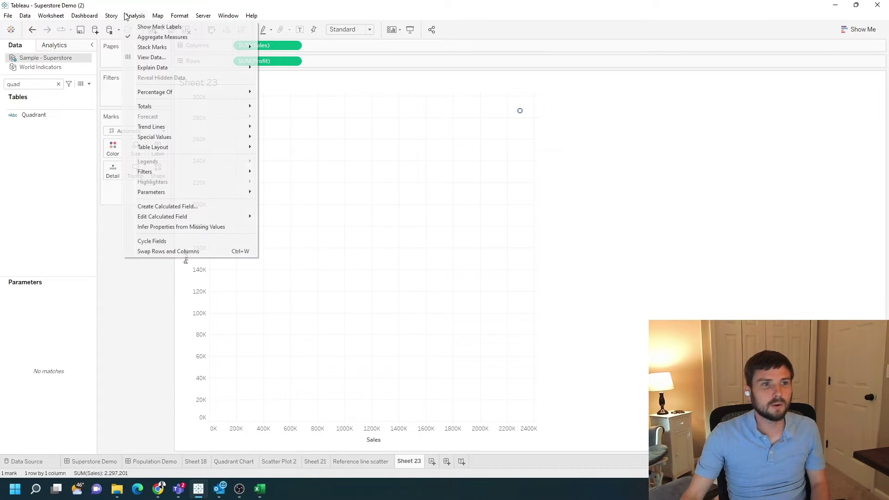
click(155, 37)
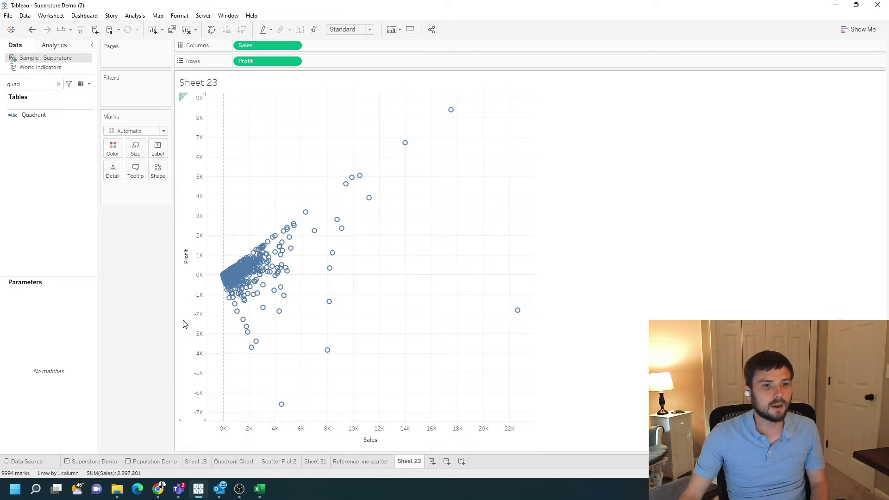
Step: Create the calculated field Avg Sales with formula window_avg(sum([Sales]))
click(89, 83)
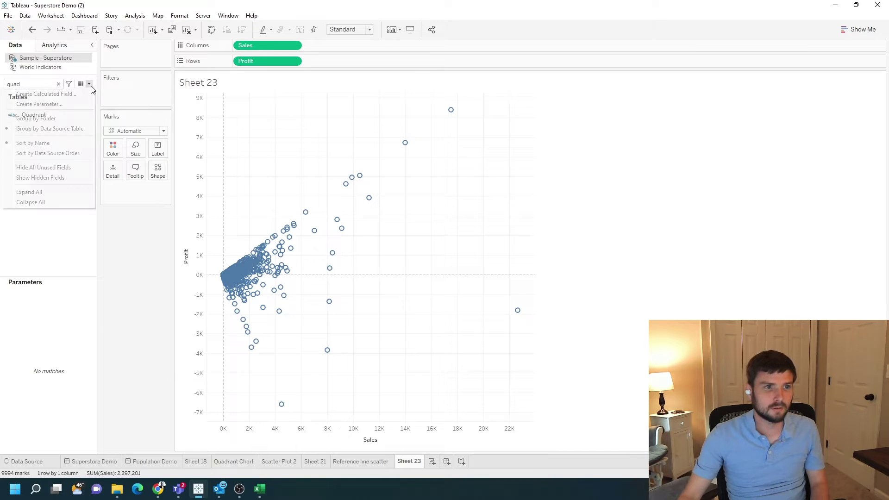
key(Escape)
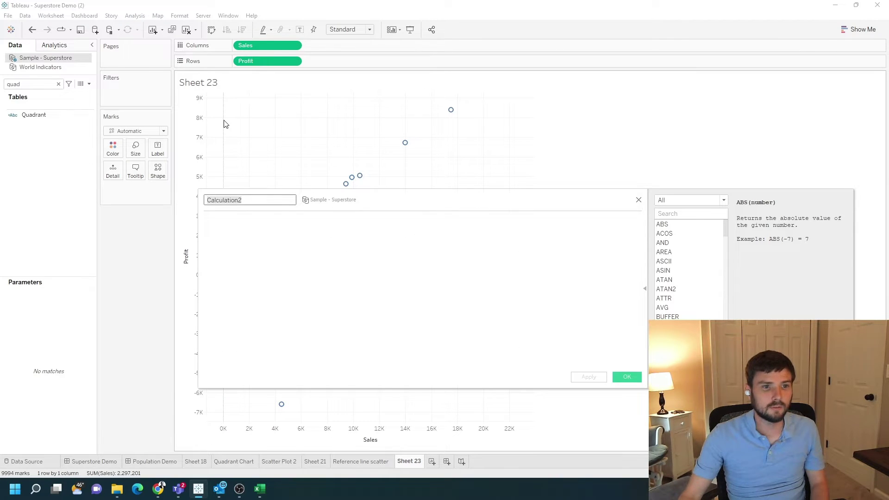
text(Avg Sales)
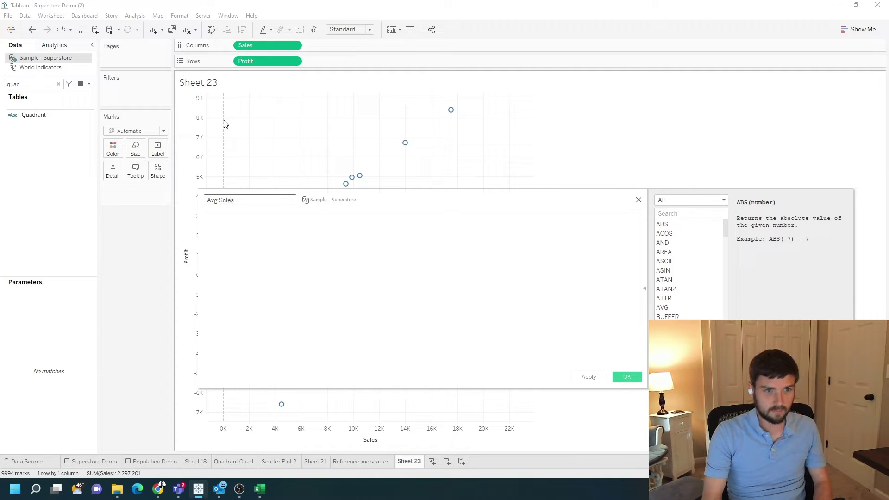
key(Tab)
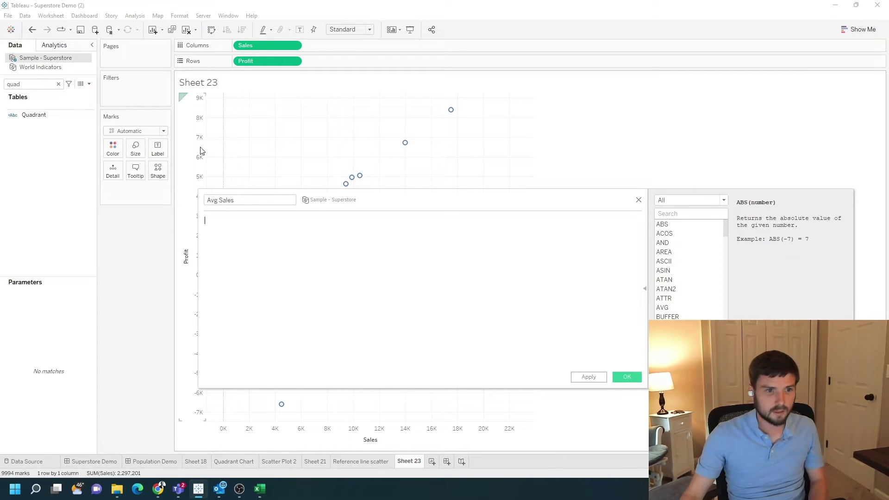
text(wi)
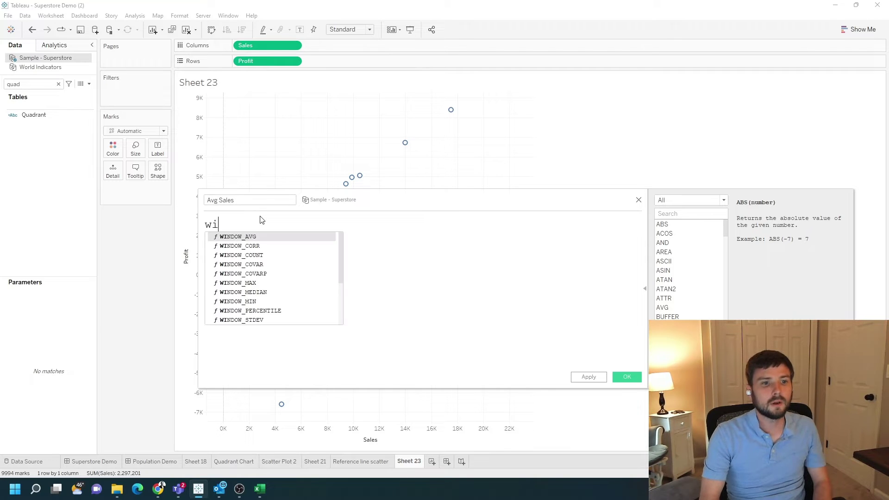
text(ndow_avg)
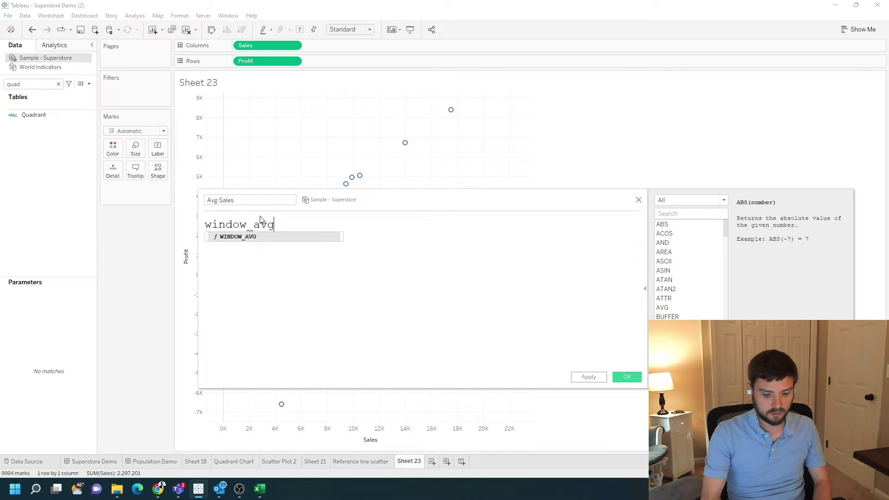
text((sum(sales)
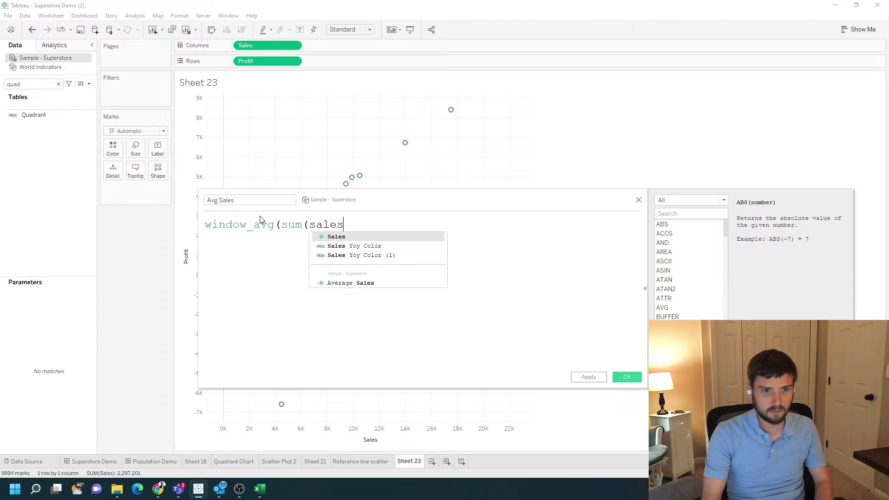
key(Return)
text()))
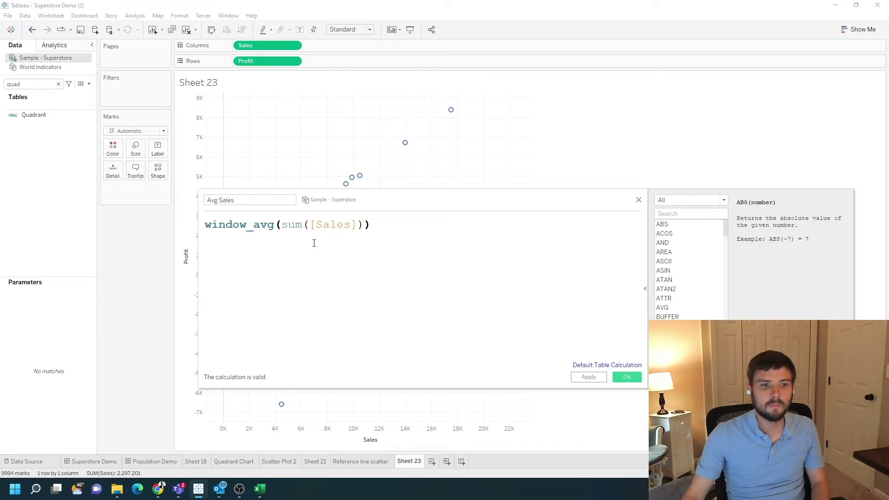
click(589, 378)
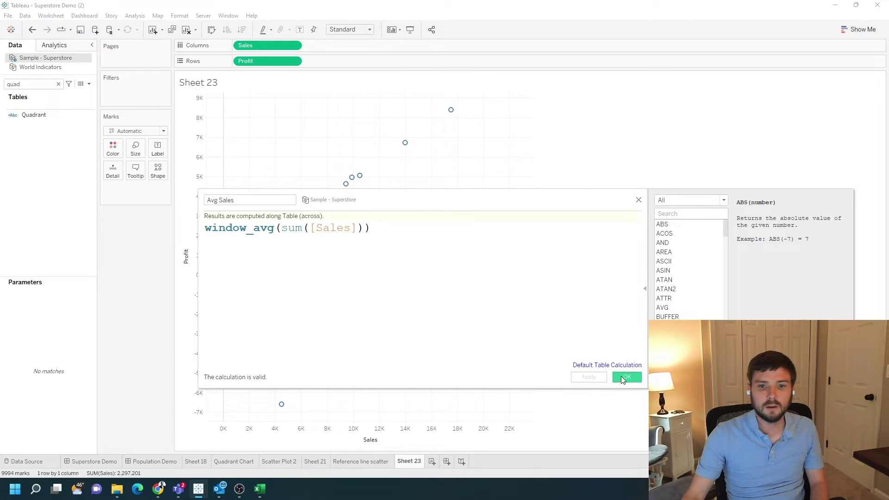
click(627, 378)
double_click(19, 84)
Step: Add Avg Sales to Detail, then create Avg Profit as window_avg(sum([Profit])) and add it to Detail
text(avg)
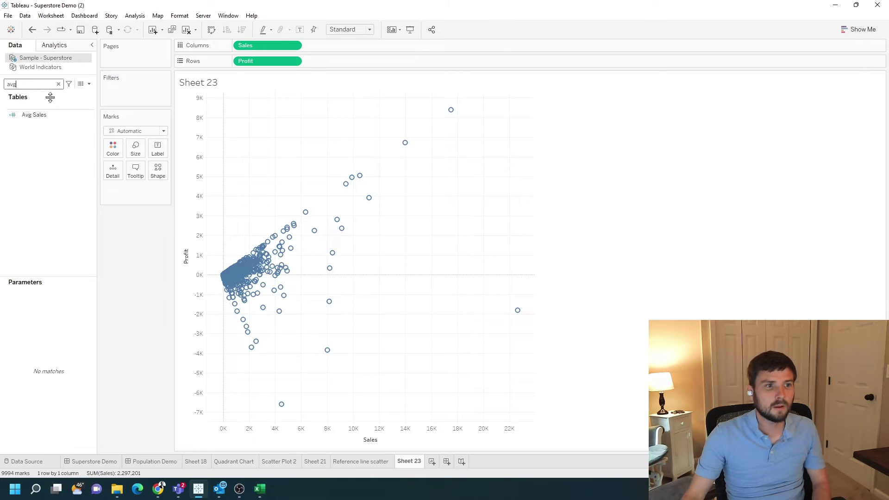
drag(44, 125, 117, 173)
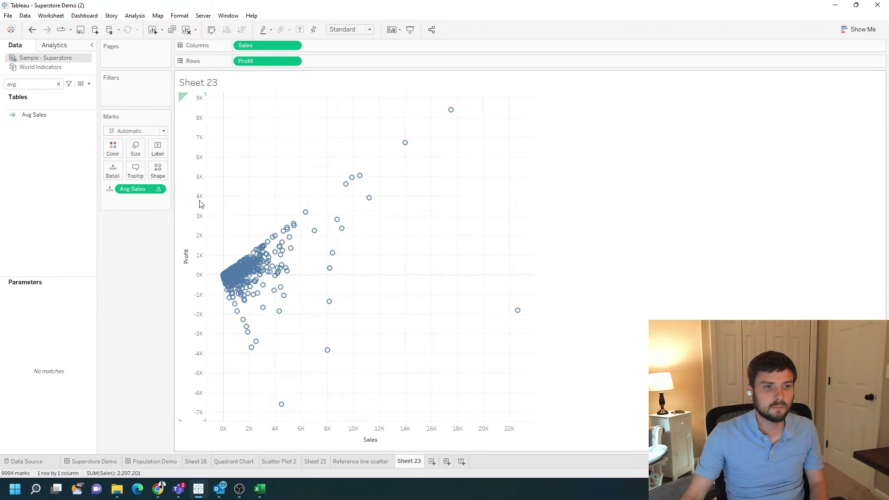
click(89, 84)
click(85, 94)
text(Av)
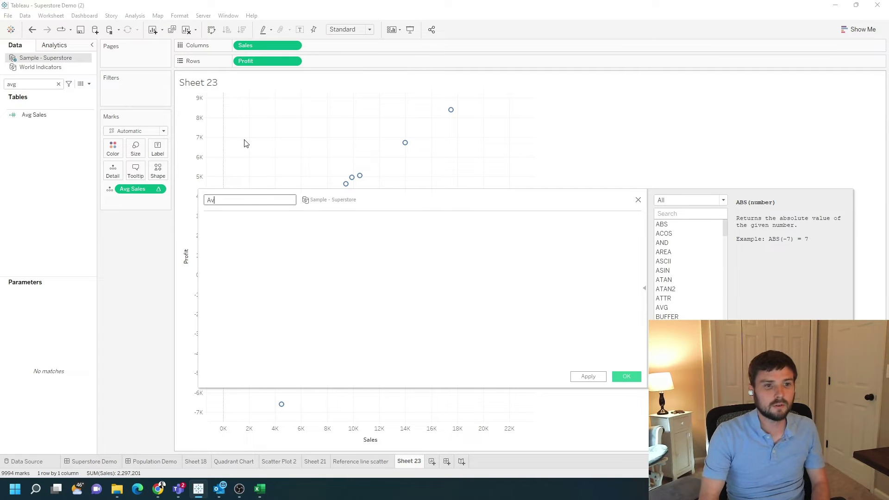
text(g Profit)
key(Tab)
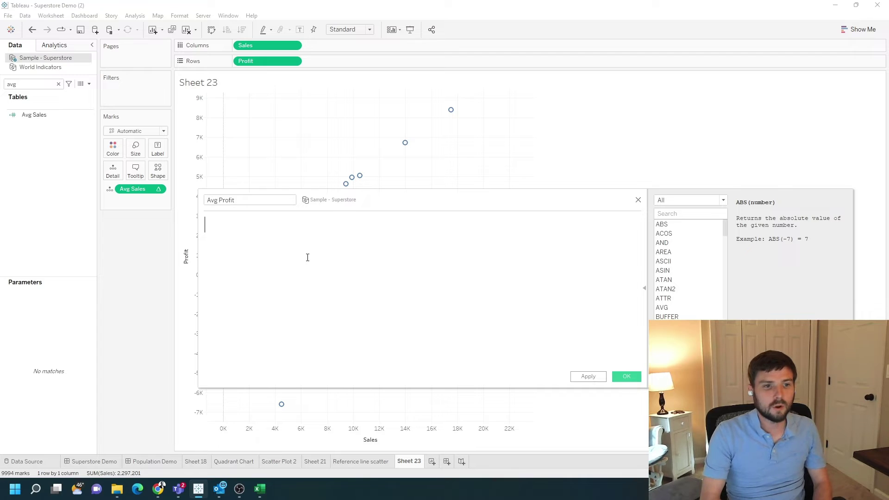
text(window_av)
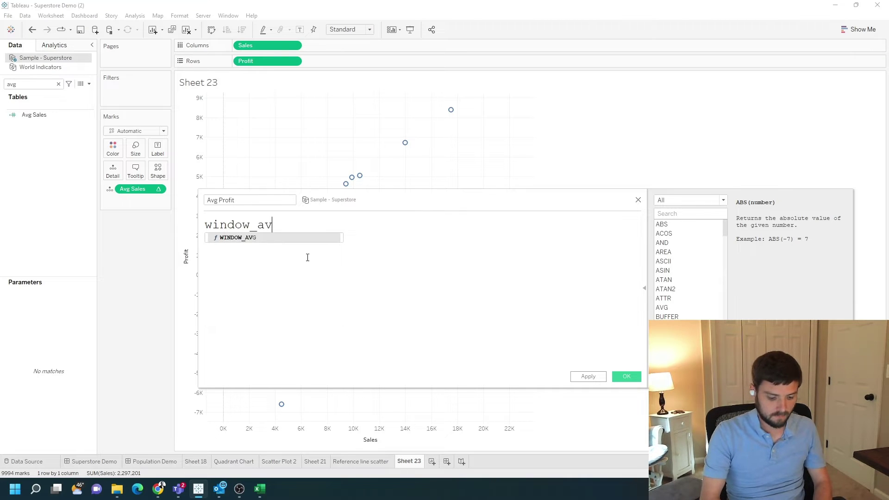
text(g(sum)
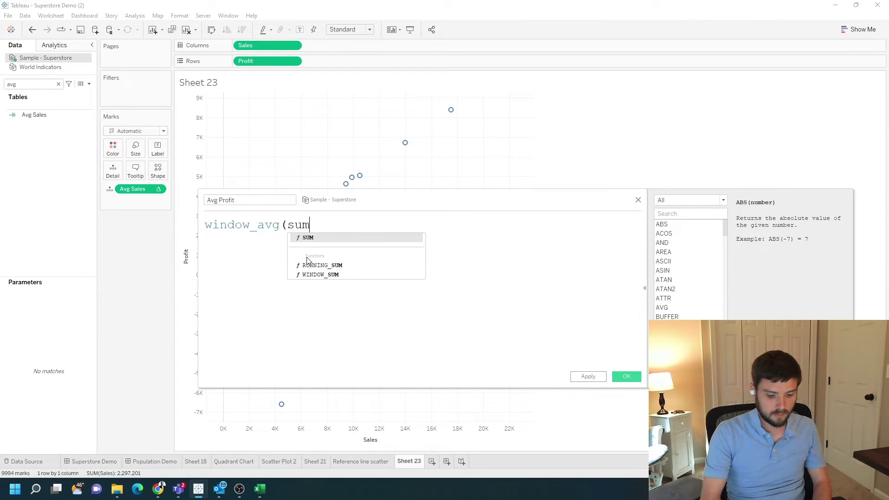
text((profi)
key(Return)
text())
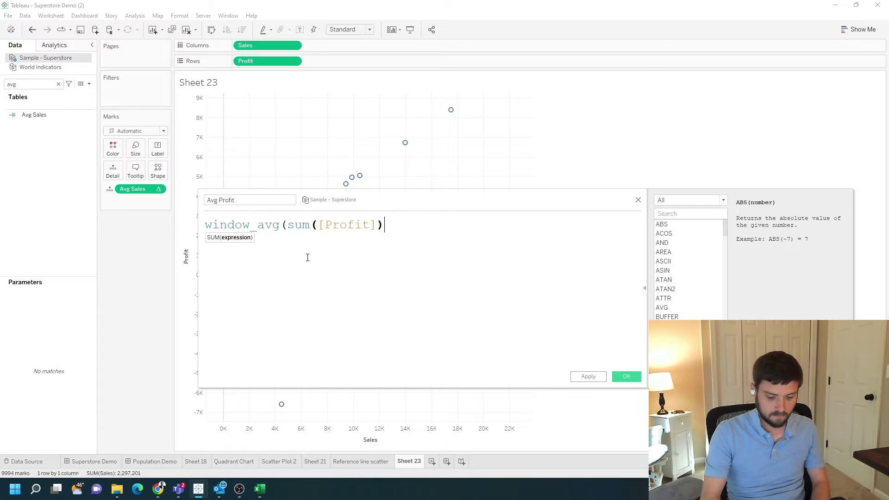
text())
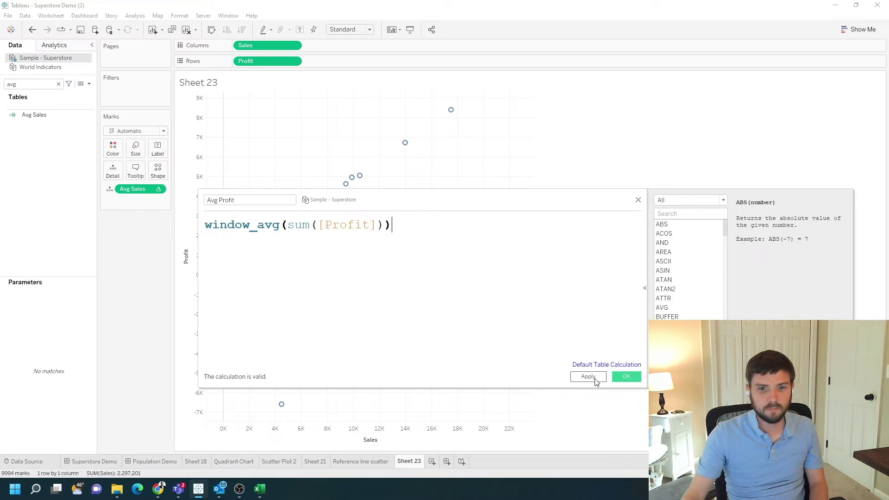
click(588, 376)
click(626, 376)
drag(34, 114, 116, 199)
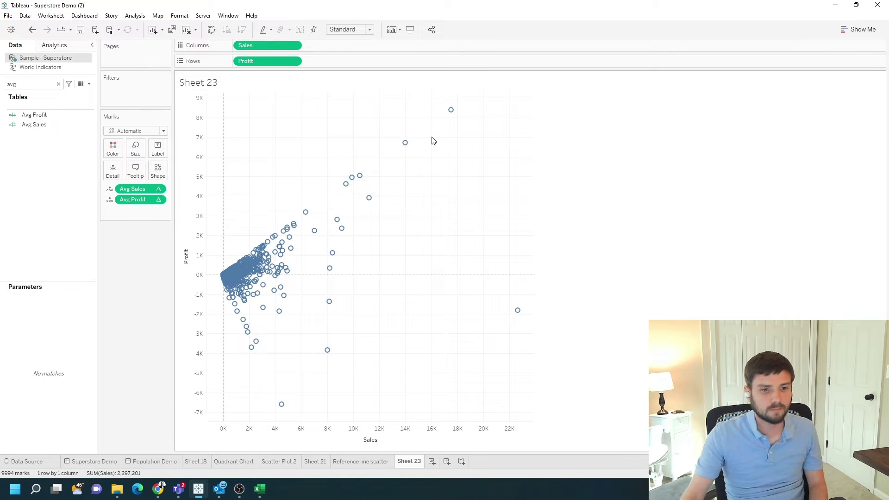
Step: Add a Sales-axis reference line at the maximum of Avg Sales with custom label 'Avg Sales'
right_click(329, 435)
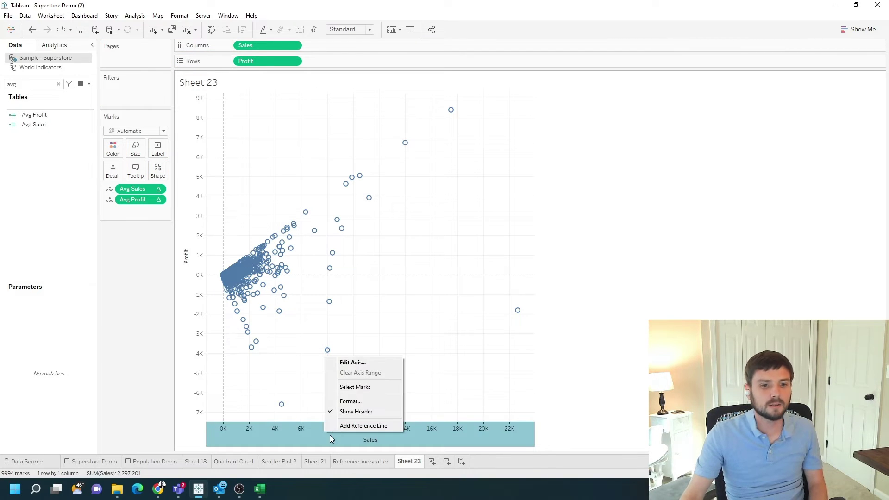
click(353, 426)
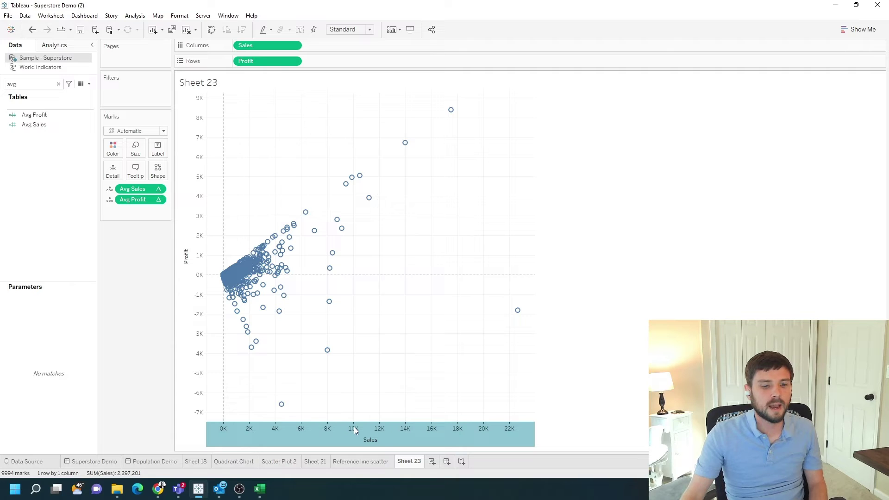
click(412, 198)
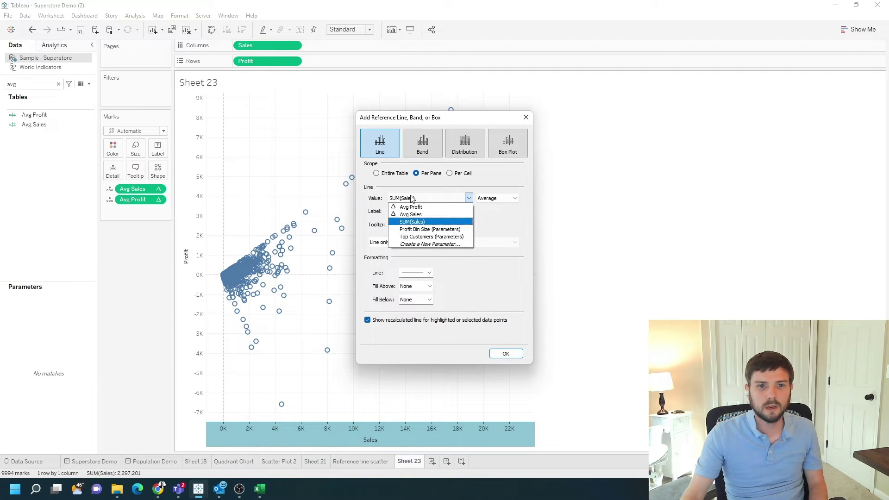
click(410, 214)
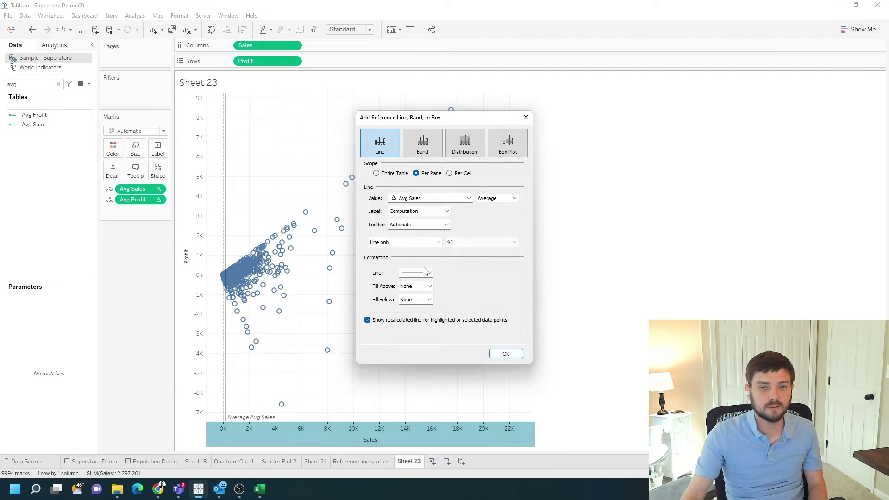
click(493, 199)
click(489, 223)
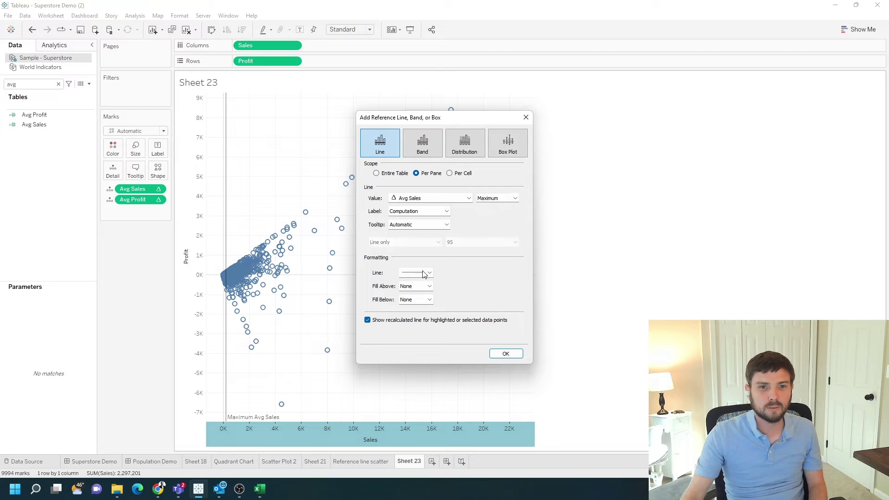
click(411, 212)
click(414, 237)
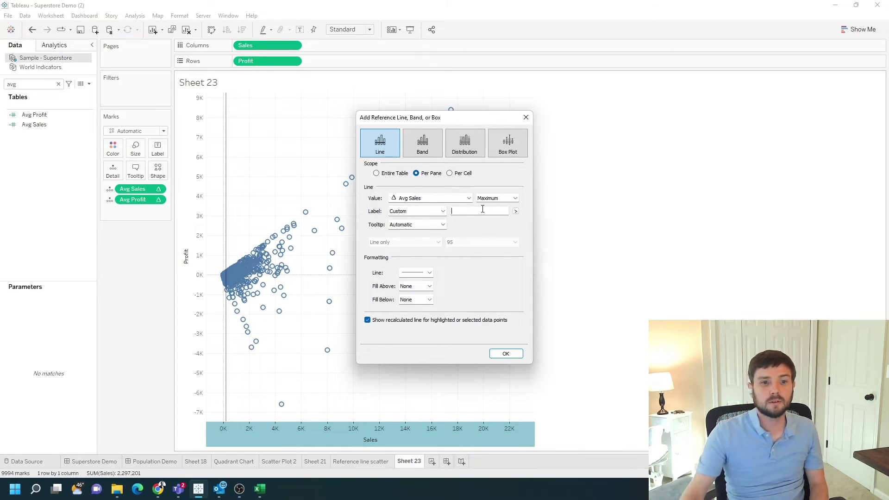
text(A)
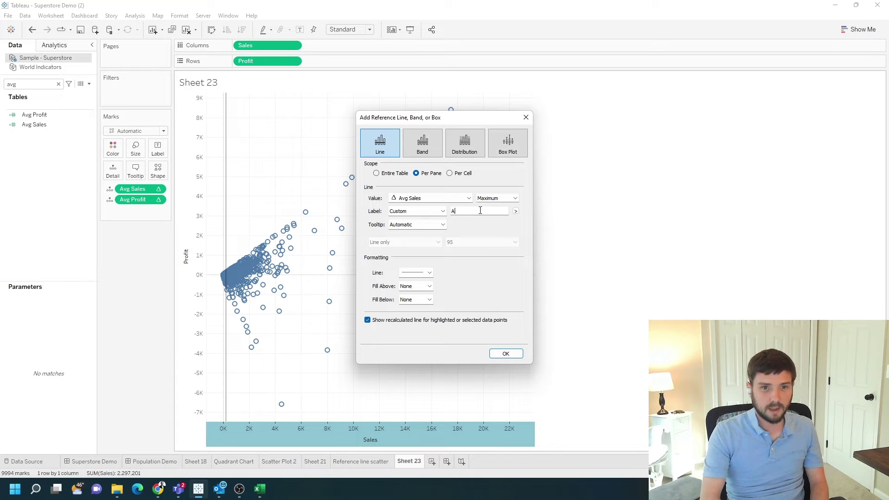
text(vg Sales)
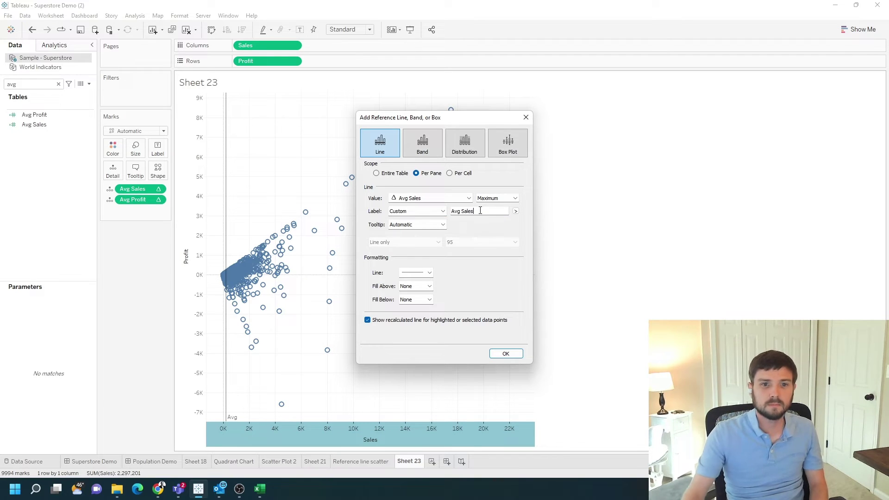
click(508, 354)
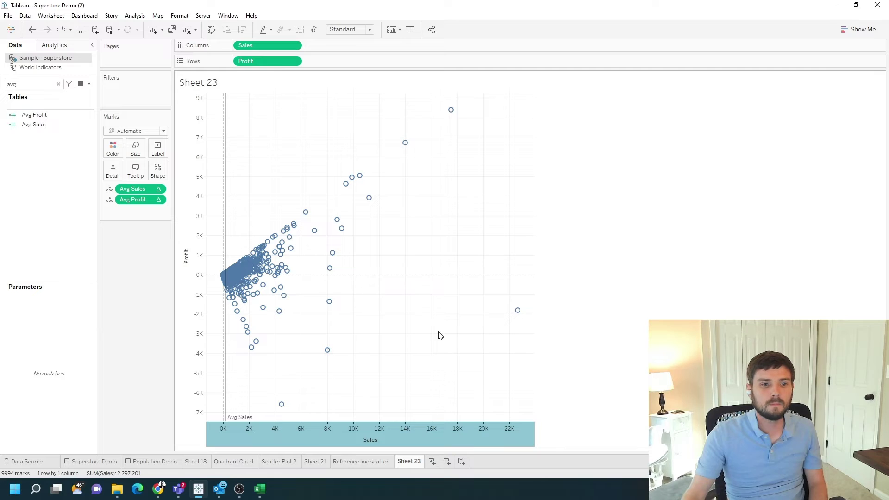
Step: Open the Profit axis settings and close them without changes
right_click(198, 239)
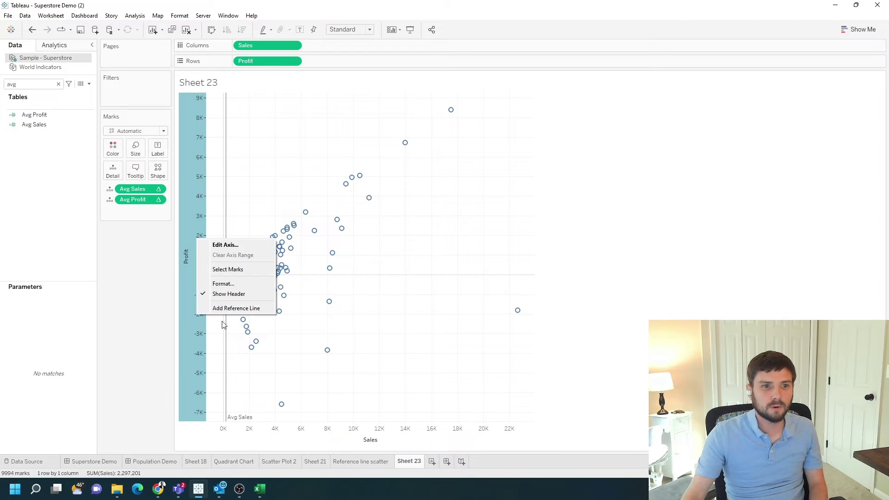
click(234, 247)
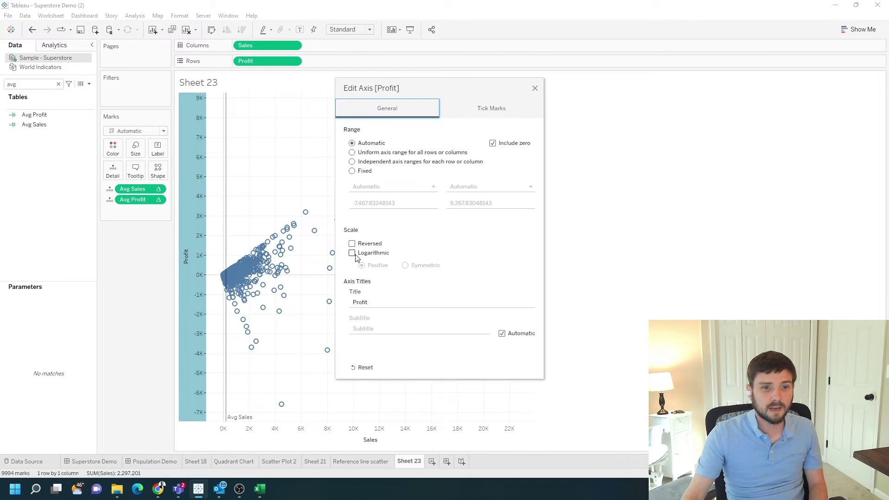
click(535, 89)
Step: Add a Profit-axis reference line at the maximum of Avg Profit with custom label 'Avg Profit'
right_click(191, 194)
click(218, 260)
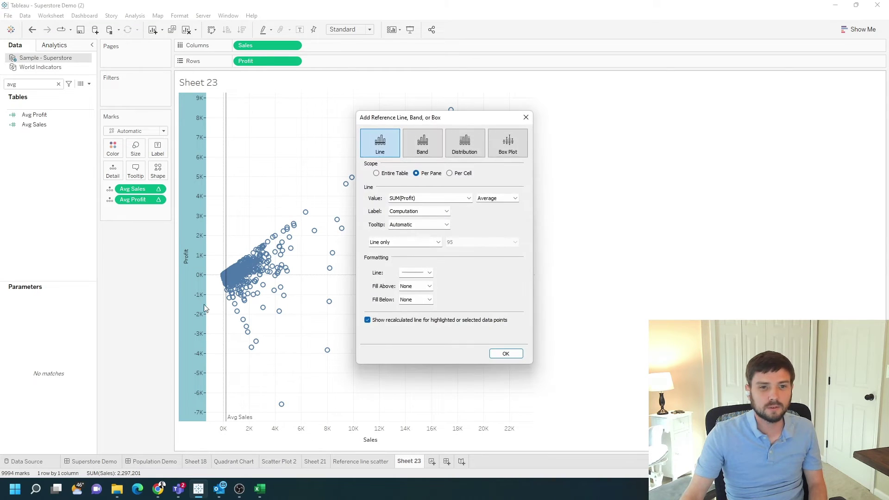
click(446, 198)
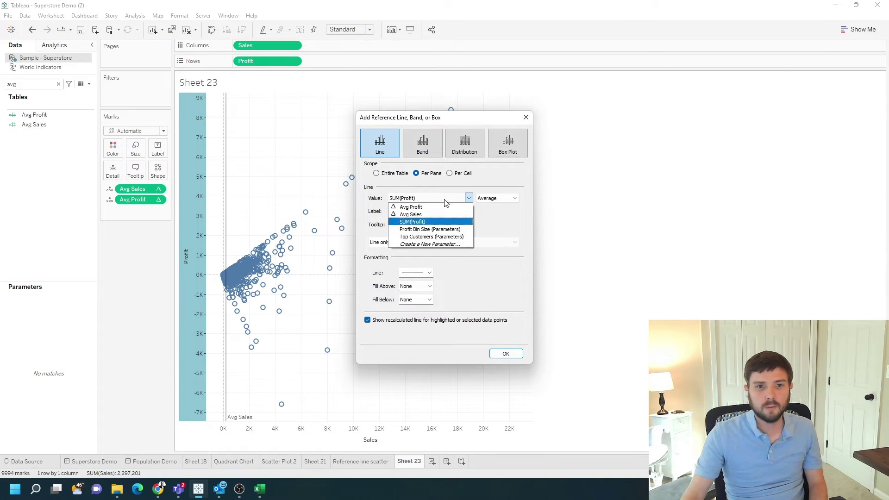
click(407, 214)
click(504, 198)
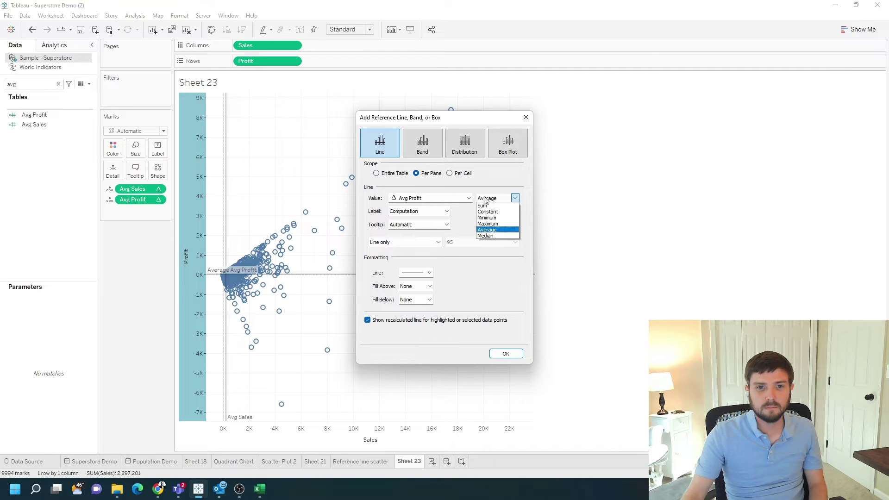
click(493, 224)
click(419, 211)
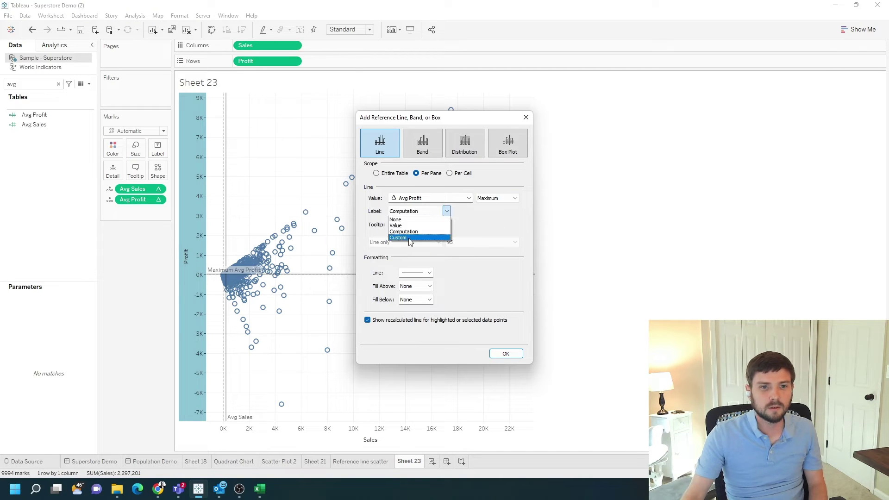
click(438, 239)
click(473, 211)
text(Avg Profit)
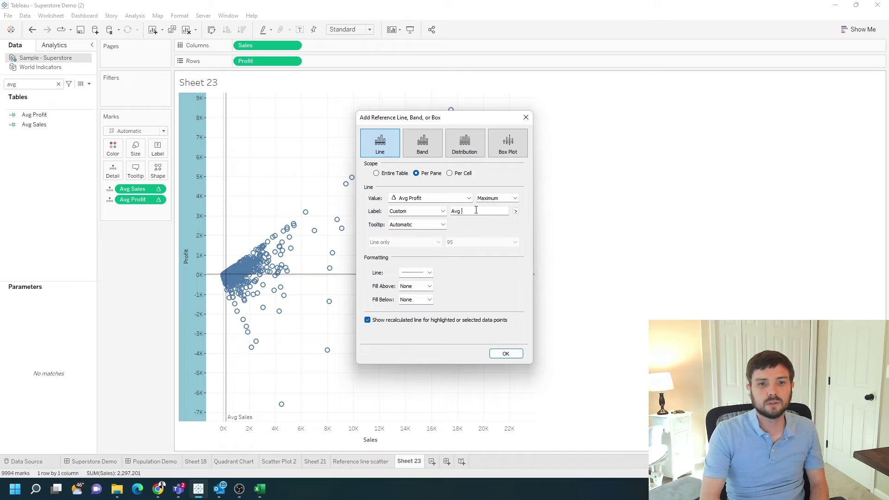
click(513, 354)
Step: Clear the selection on the Profit axis
click(568, 408)
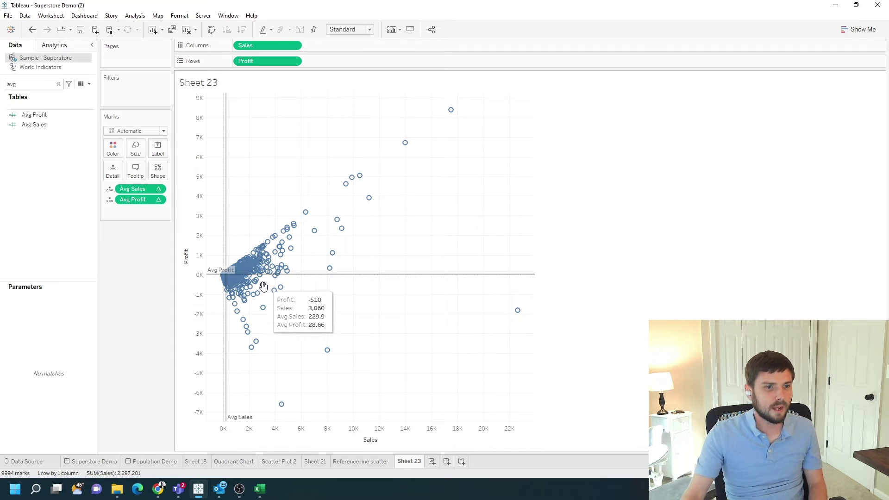
mouse_move(271, 242)
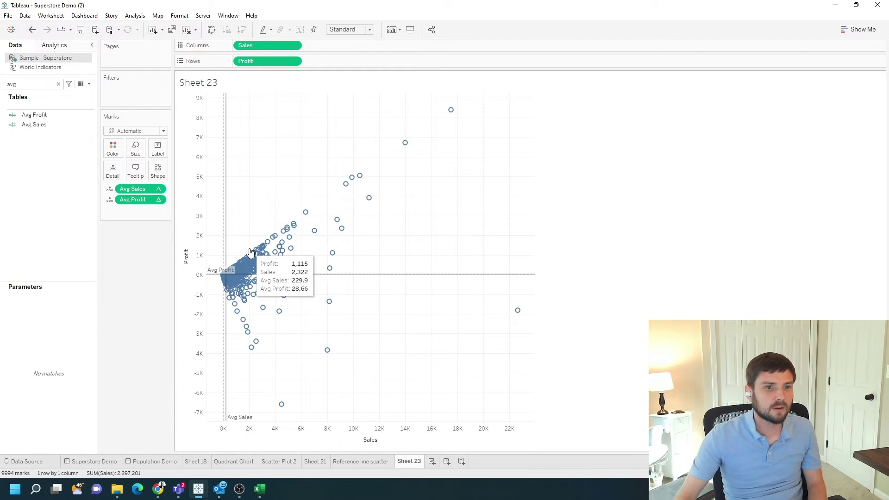
click(89, 84)
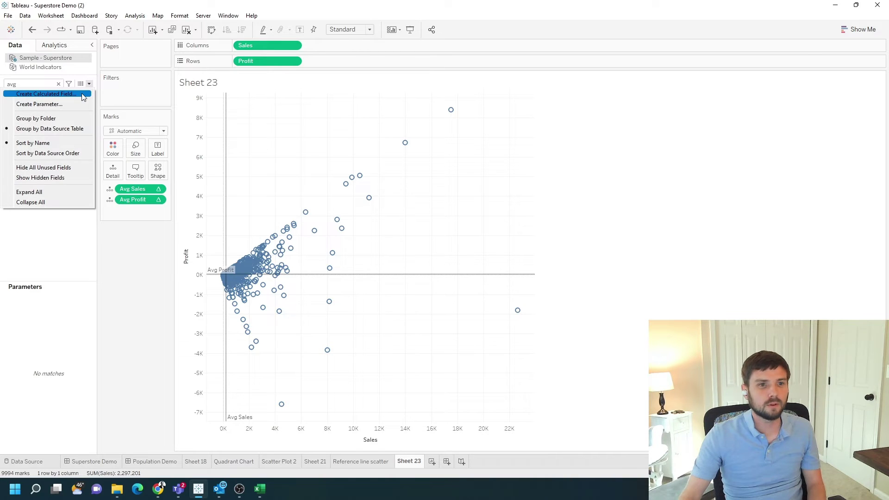
Step: Name a new calculated field Color and begin the formula: if sum([Sales]) >= [Avg Sales]
click(83, 95)
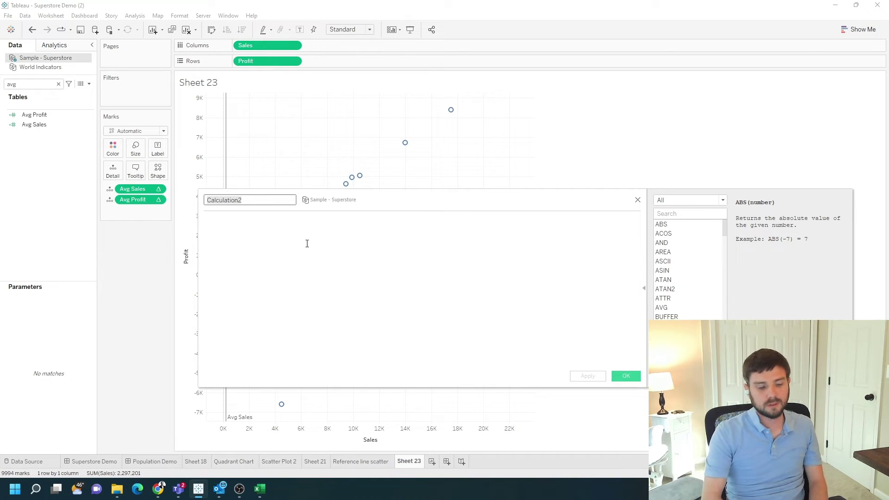
text(Color)
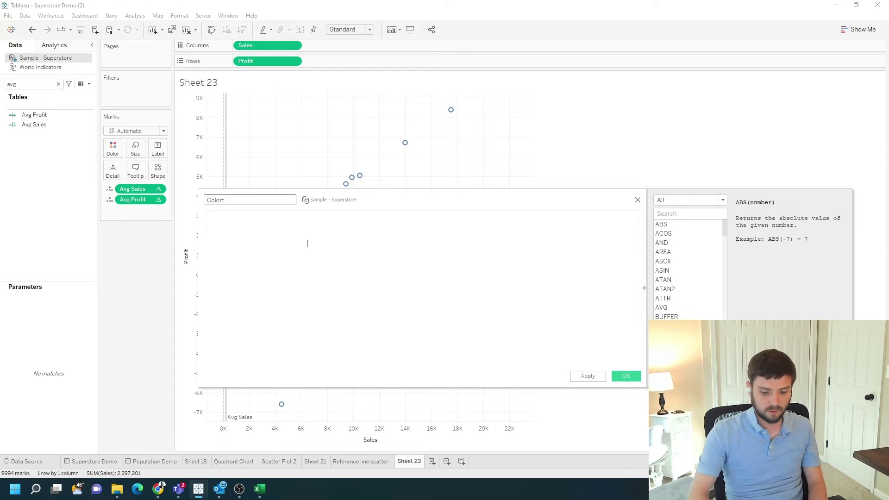
click(301, 272)
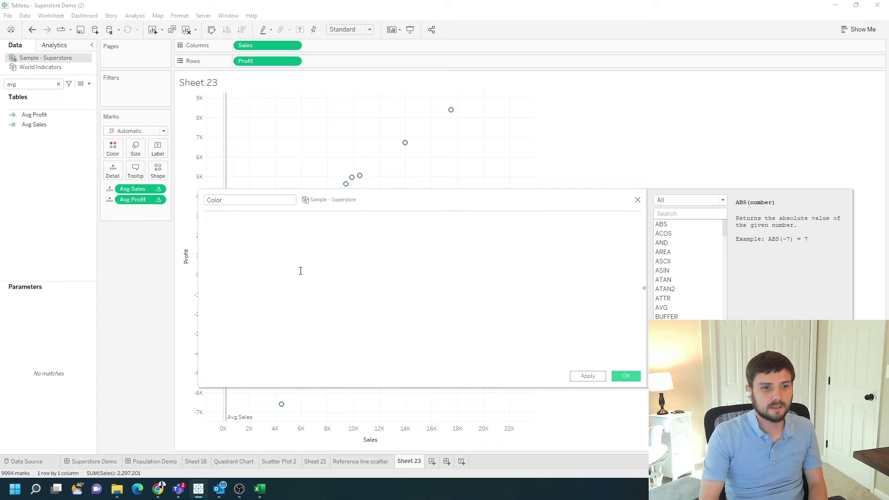
text(if sum(s)
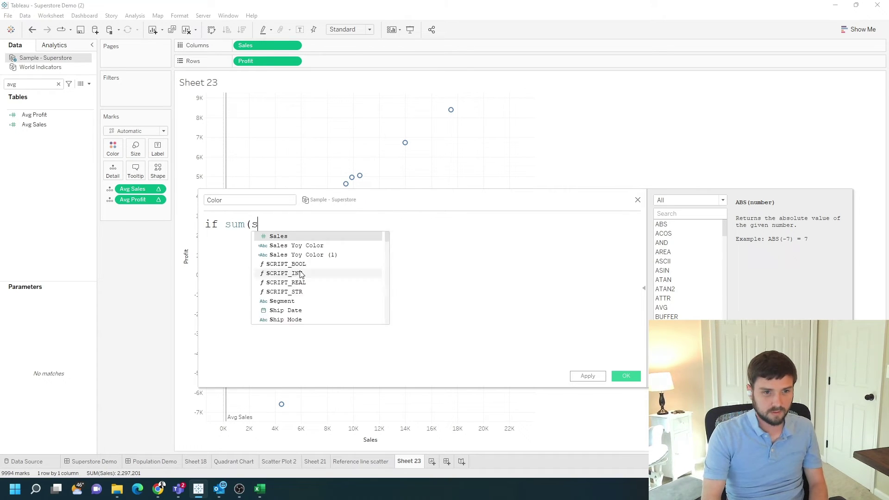
text(ales)
key(Return)
text())
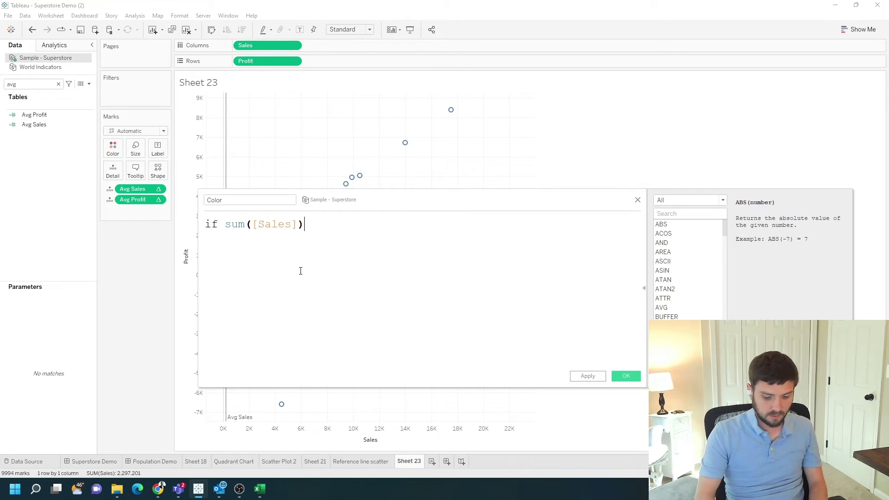
text( >=)
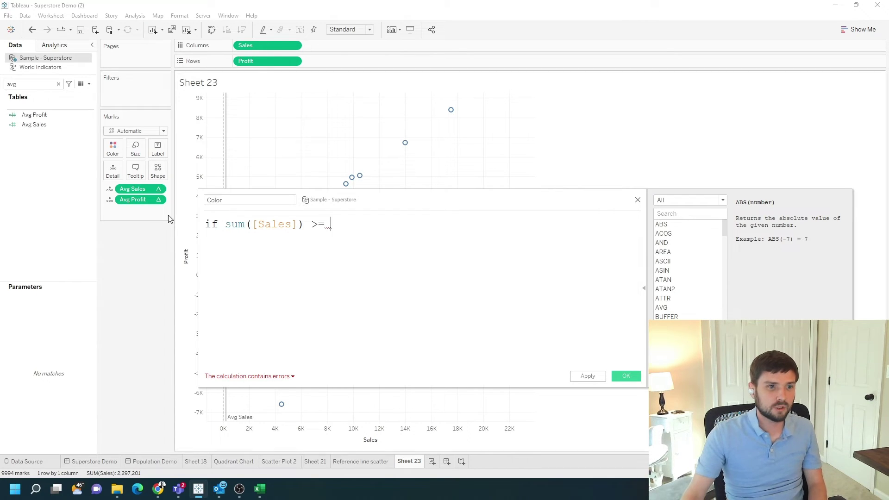
drag(134, 189, 351, 241)
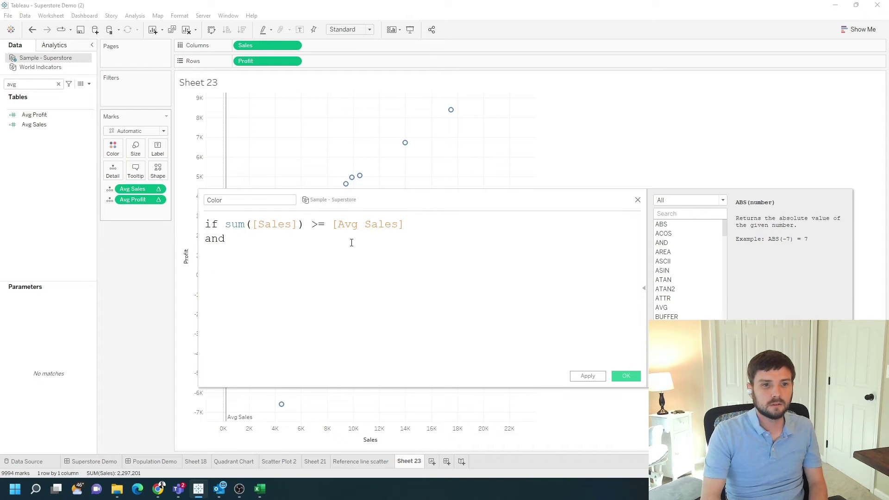
Step: Add 'and sum([Profit]) >= [Avg Profit] then "Green"', then elseif, and copy the Green condition
text(sum(prof)
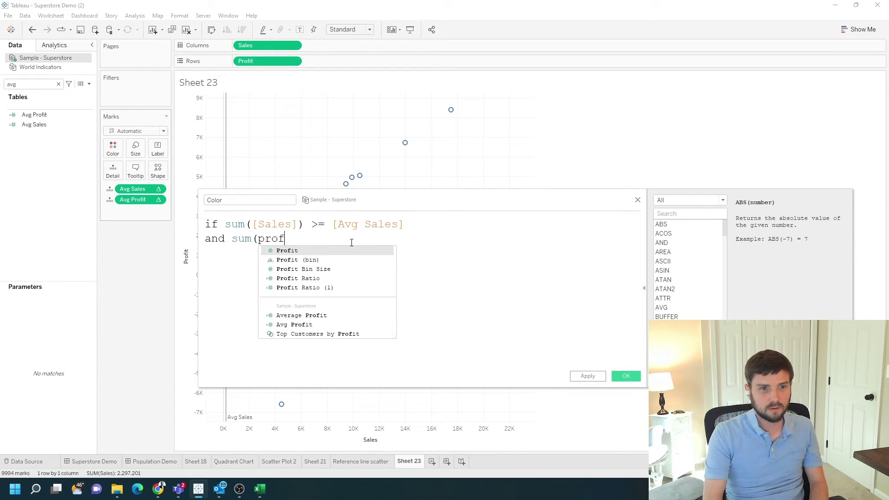
text(it)
key(Return)
text())
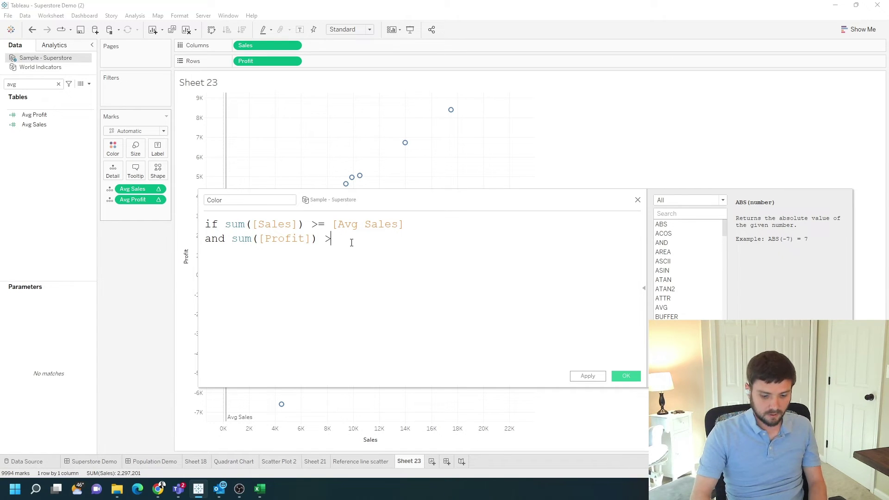
text( >= avg)
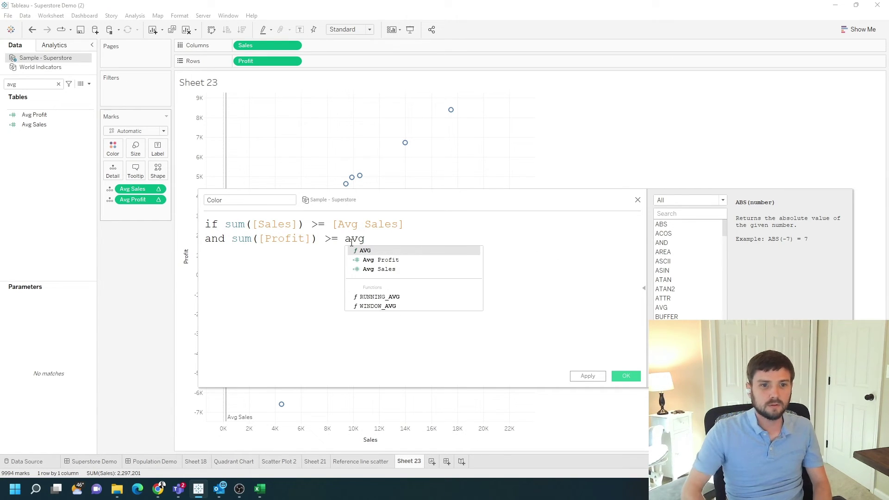
key(Down)
key(Return)
text(then "Gr)
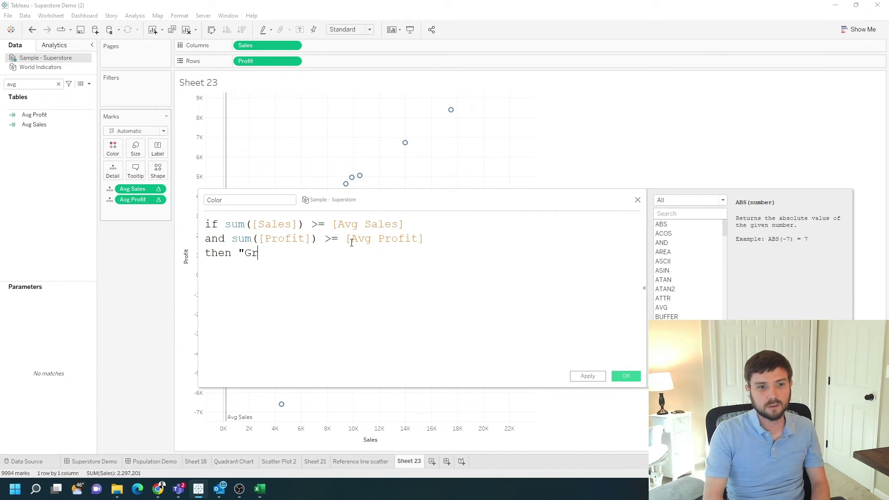
text(een")
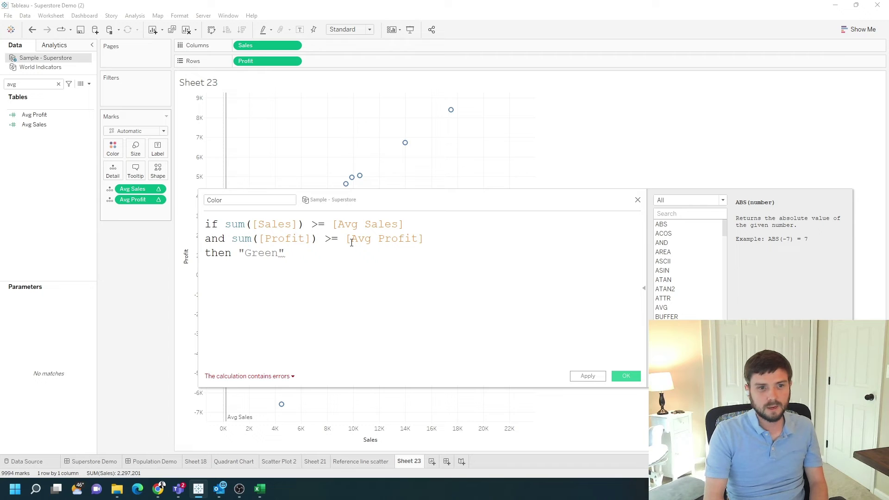
key(Return)
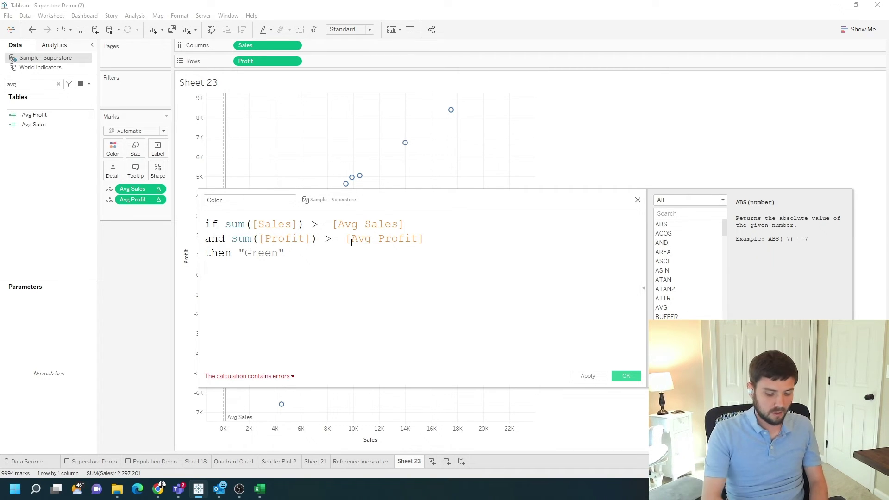
text(elseif)
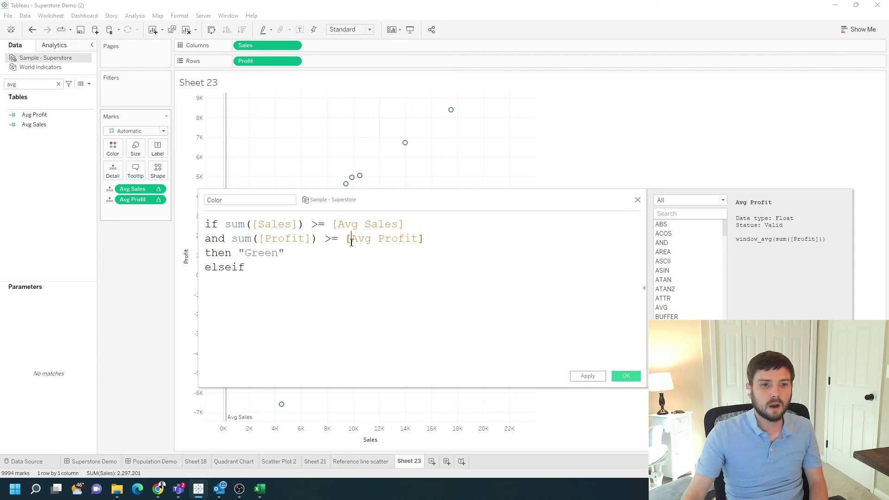
drag(287, 254, 227, 224)
key(ctrl+c)
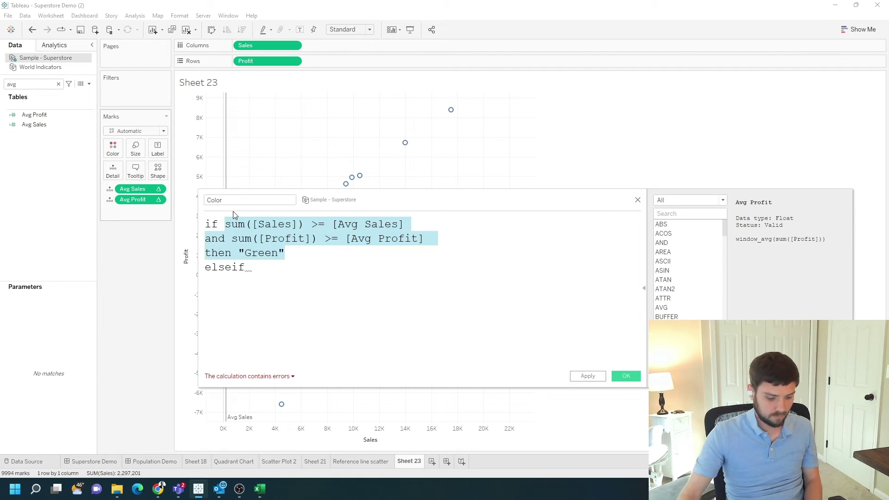
click(263, 264)
Step: Paste the Green condition after elseif, change both >= to <, and return "Red"
key(Return)
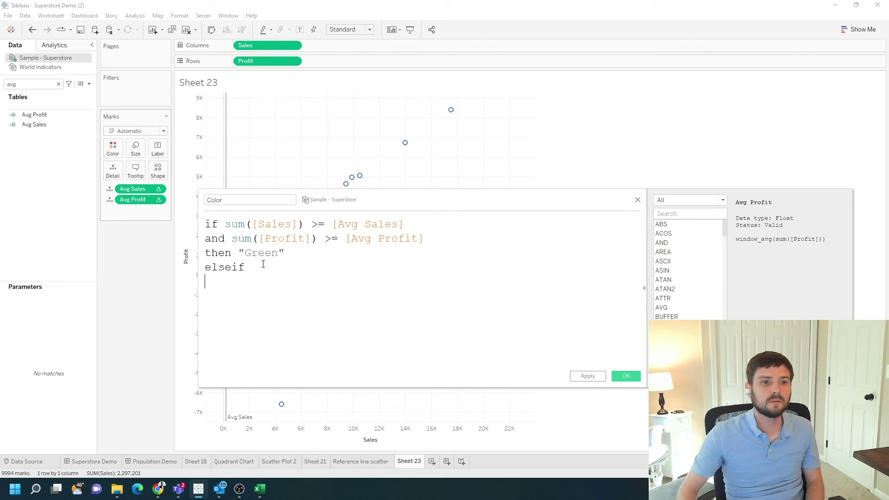
key(ctrl+v)
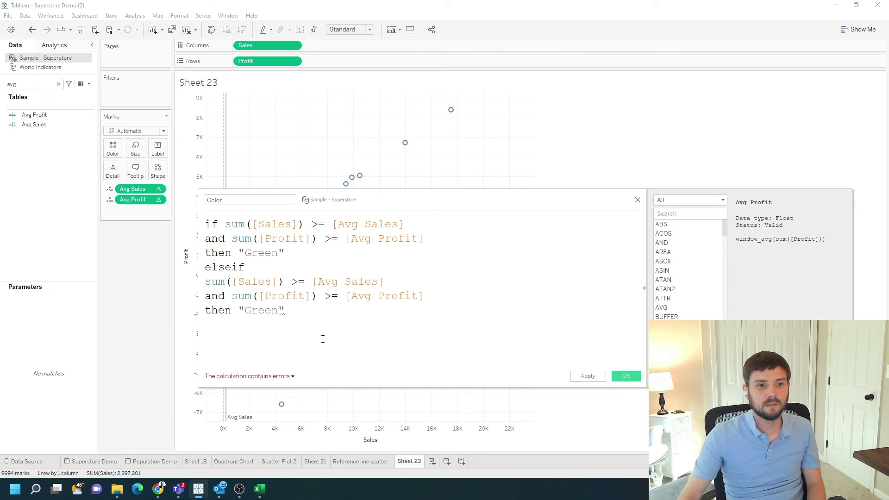
key(BackSpace)
key(BackSpace)
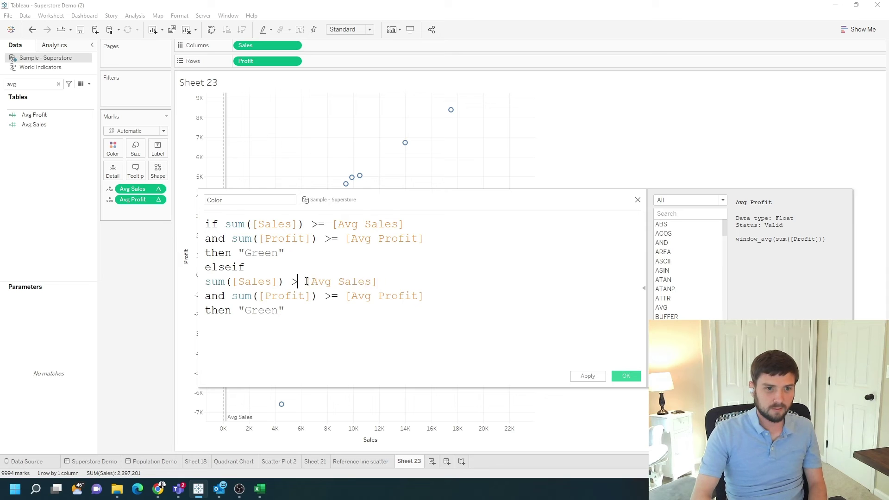
text(<)
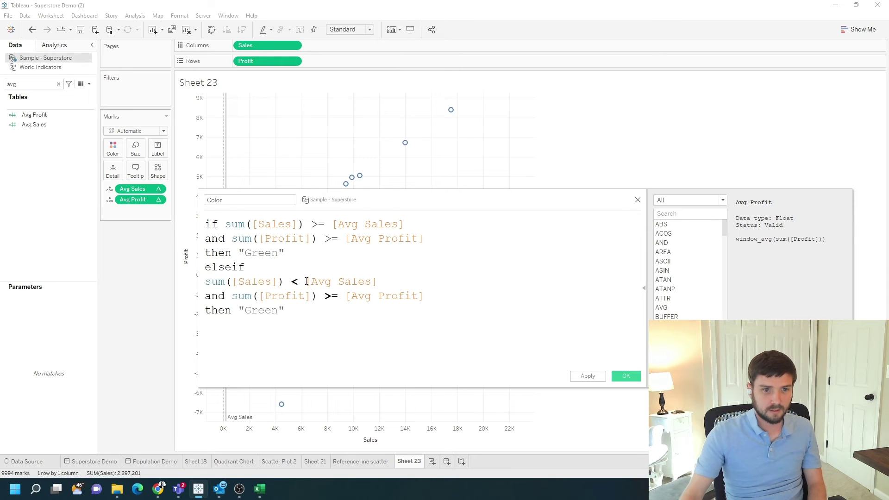
click(342, 295)
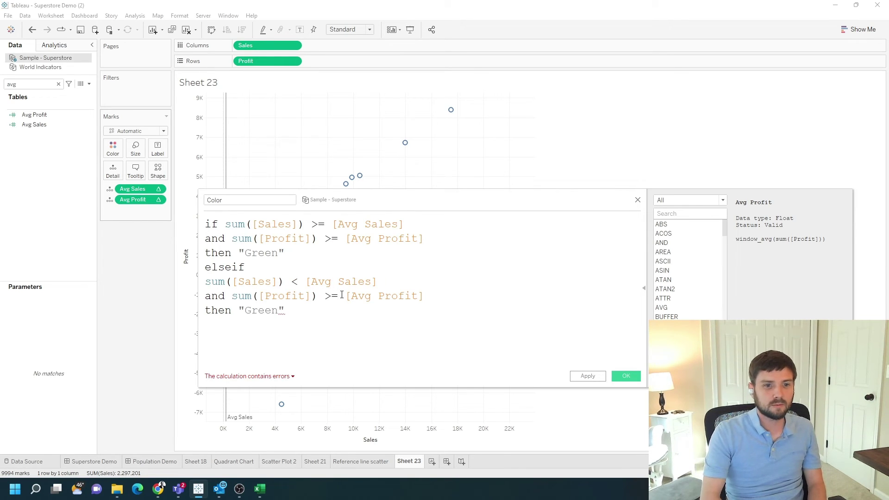
key(BackSpace)
key(BackSpace)
text(<)
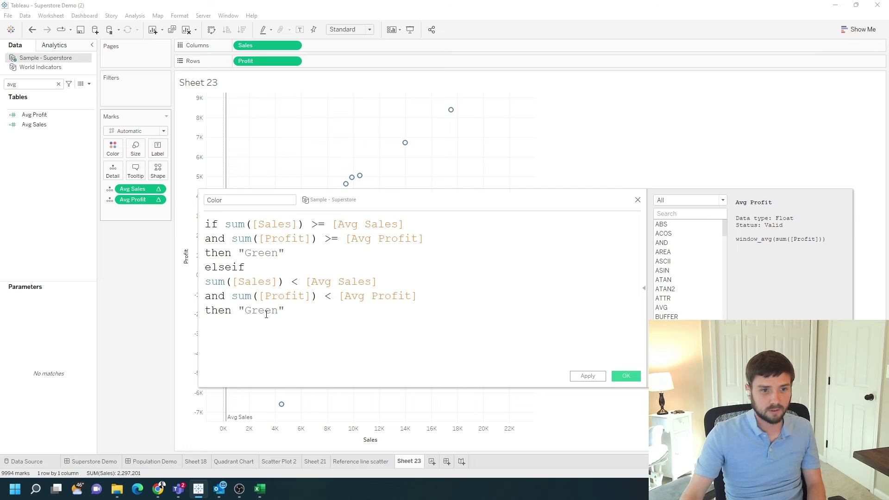
double_click(267, 314)
text(Red)
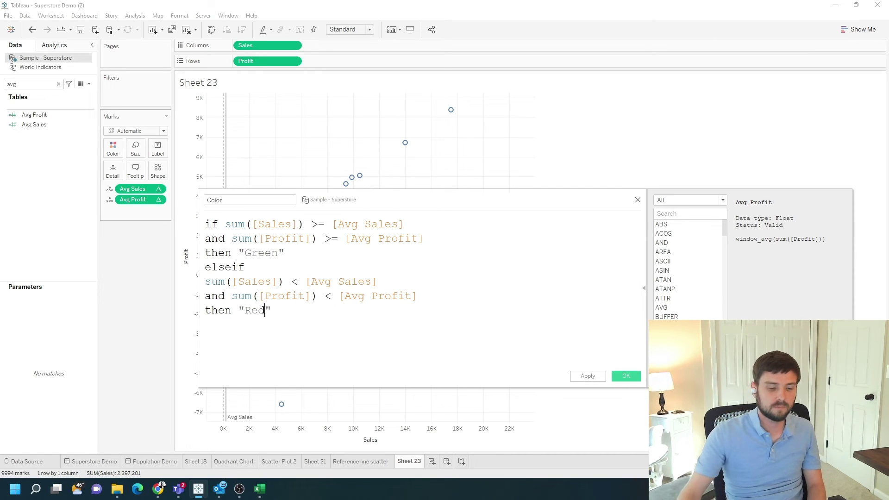
click(258, 329)
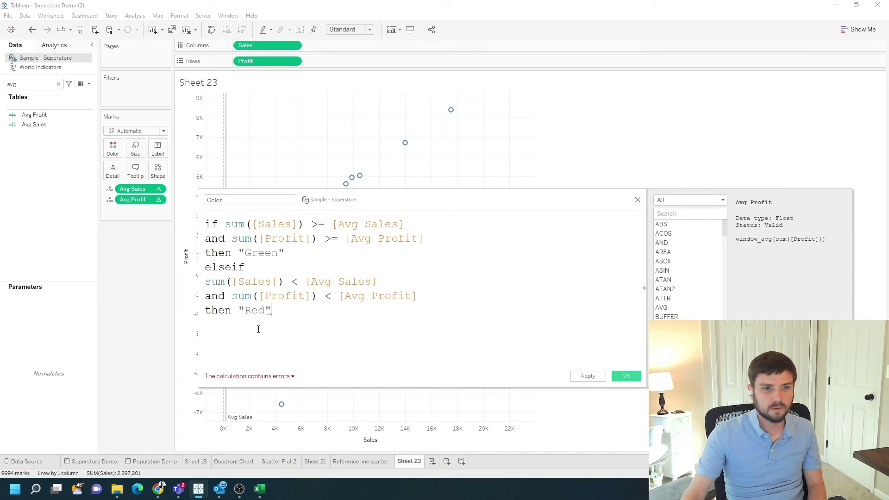
Step: Copy the Red branch and paste a duplicate at the end of the formula
drag(287, 312, 190, 272)
key(ctrl+c)
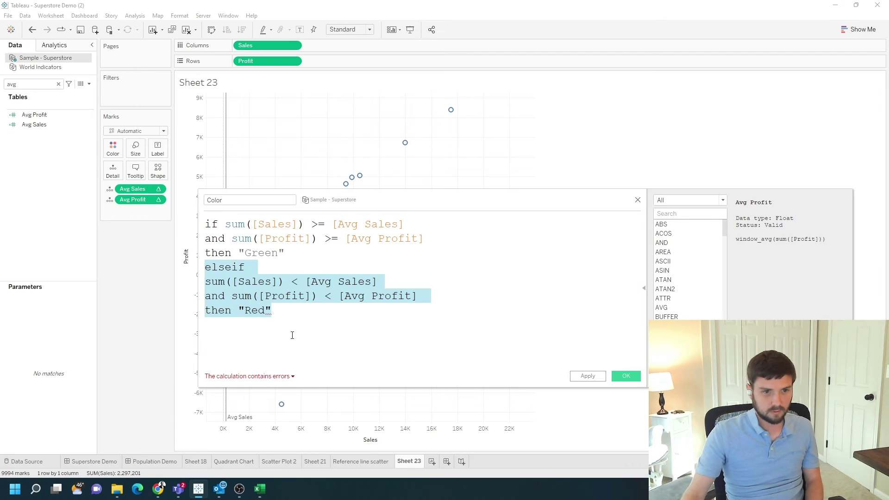
click(281, 311)
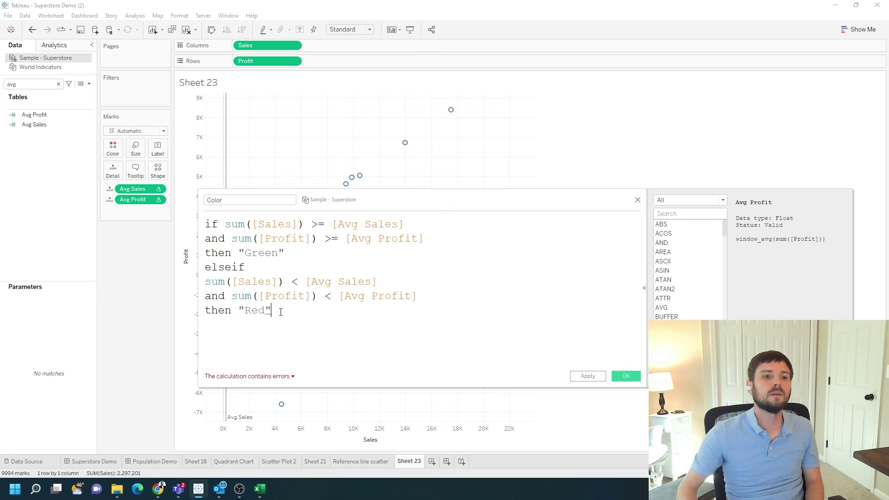
key(Return)
key(ctrl+v)
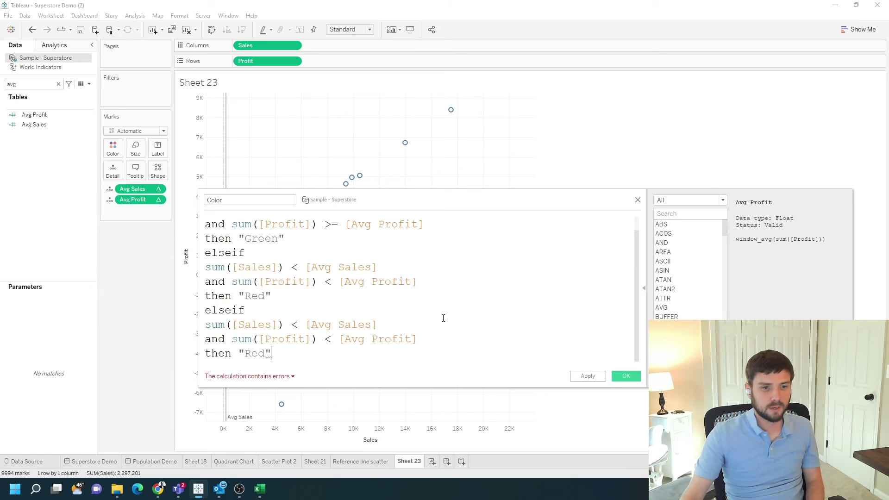
Step: Paste another Red branch copy; in the third branch make profit >= and return "Yellow"
key(Return)
key(ctrl+v)
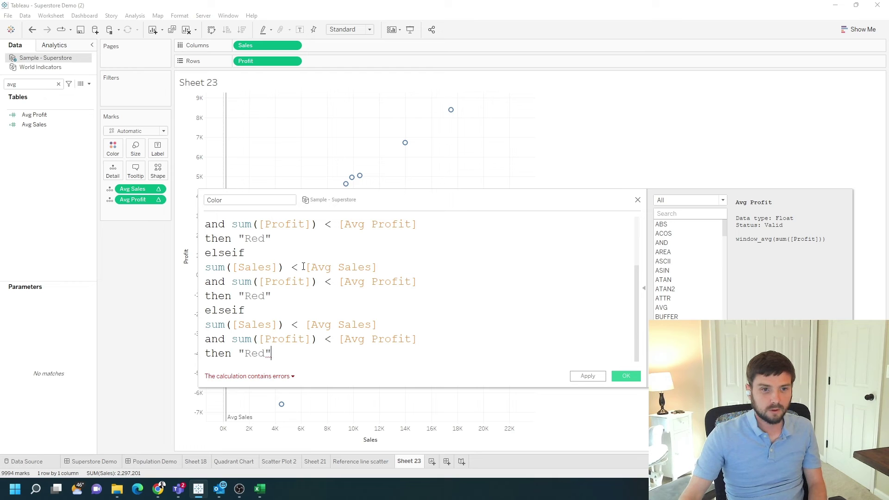
click(344, 267)
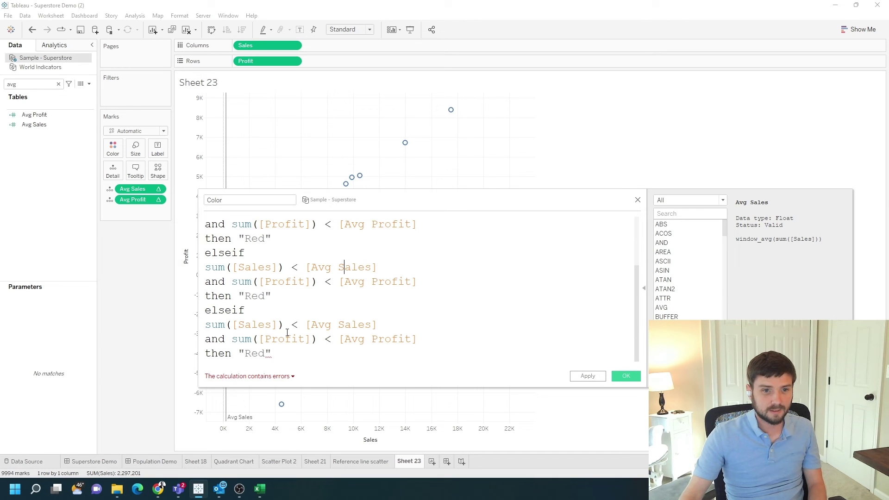
click(331, 281)
key(BackSpace)
text(>)
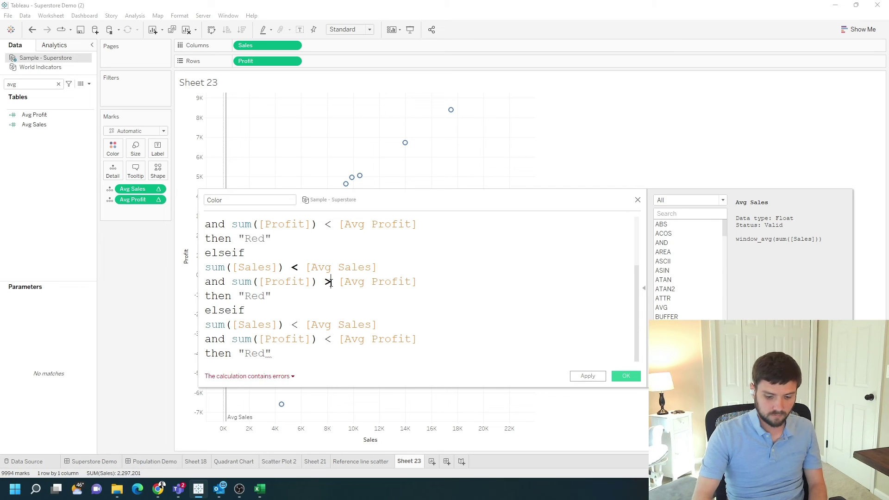
text(=)
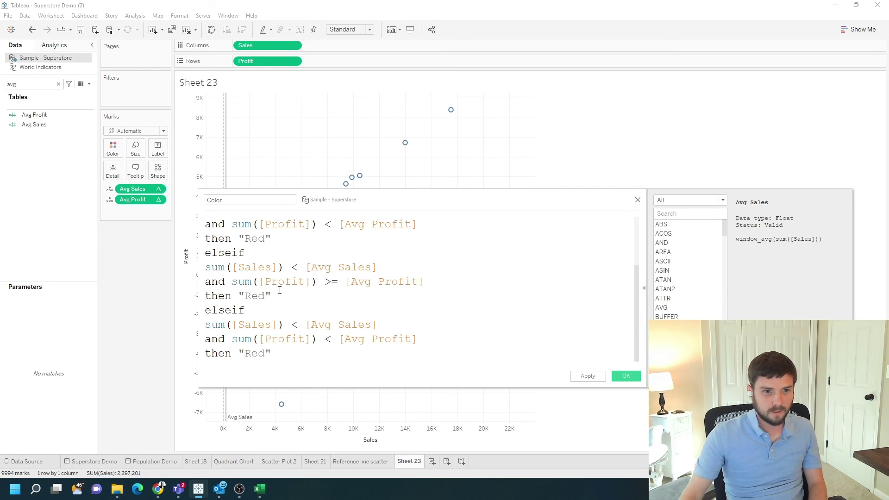
double_click(255, 296)
text(Yellow)
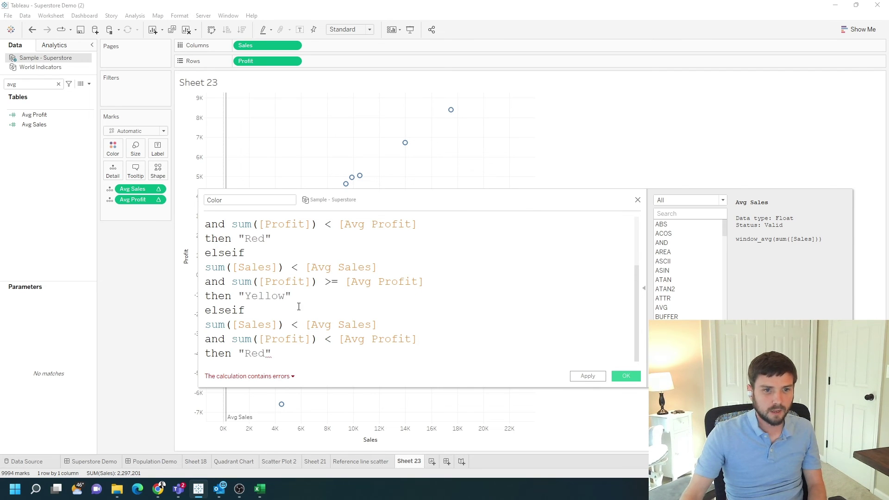
Step: Make the last branch's sales test >= returning "Yellow", close with end, and apply
key(BackSpace)
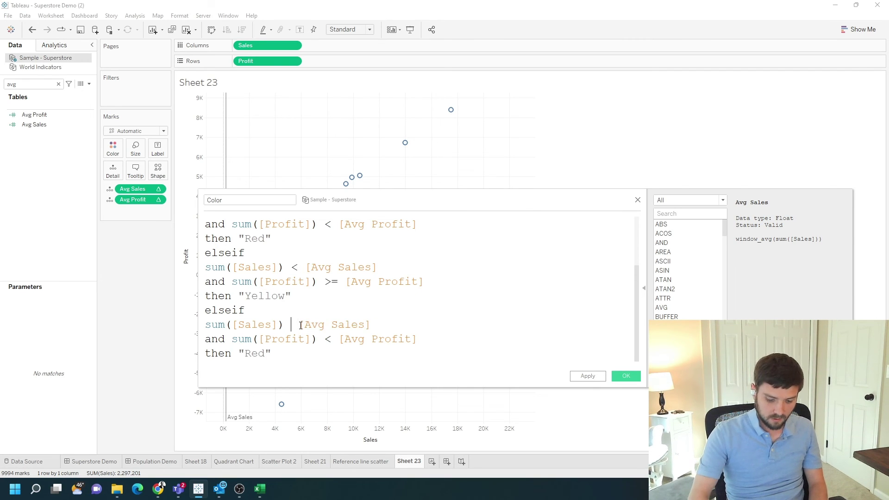
text(>=)
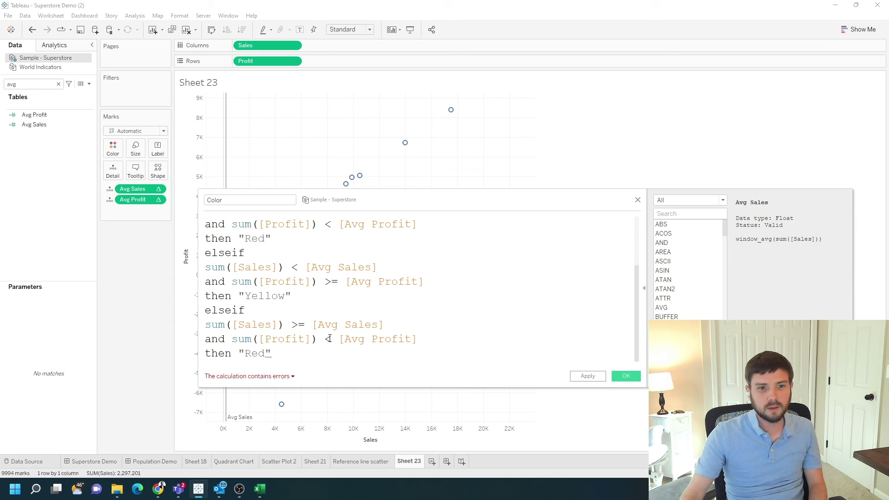
double_click(256, 354)
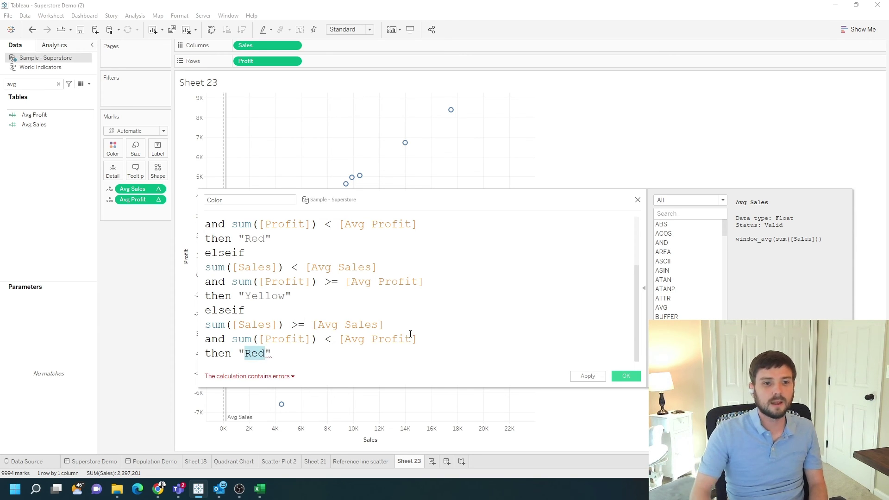
text(Yellow)
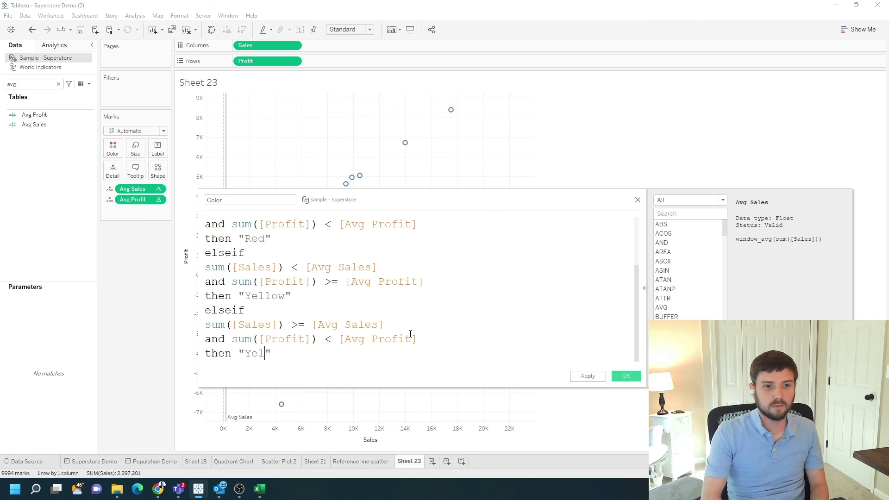
key(Return)
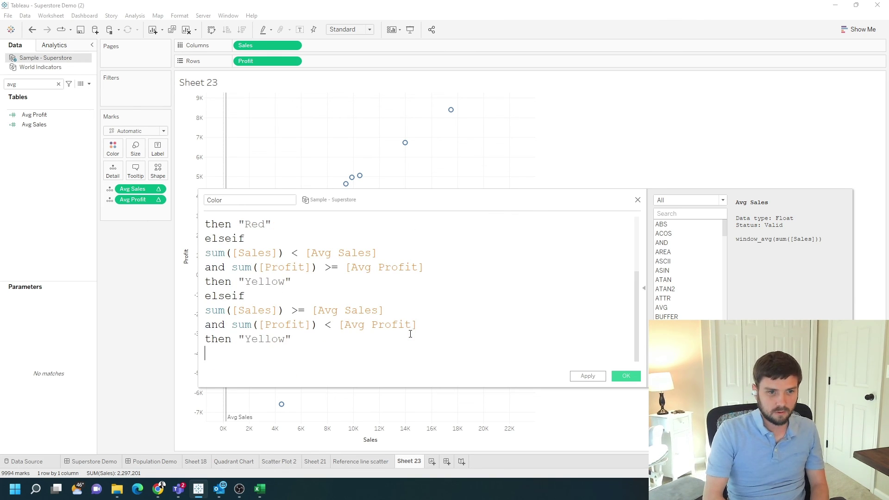
text(end)
drag(477, 296, 480, 304)
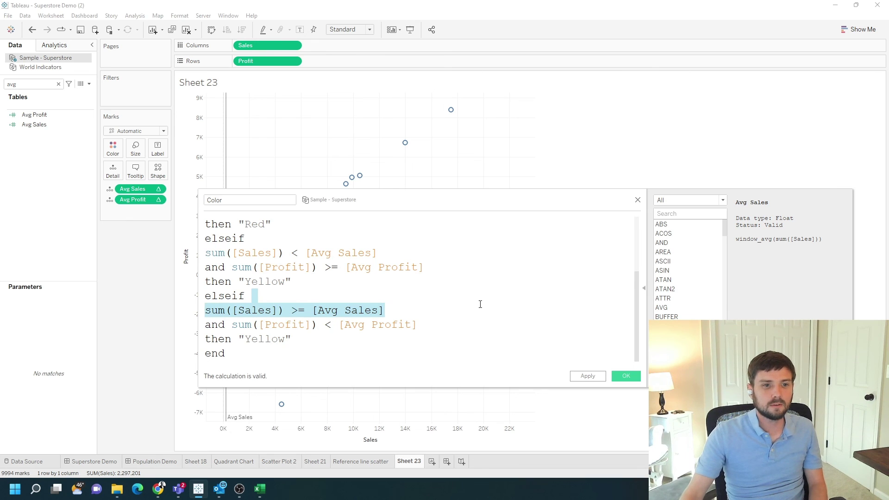
click(587, 376)
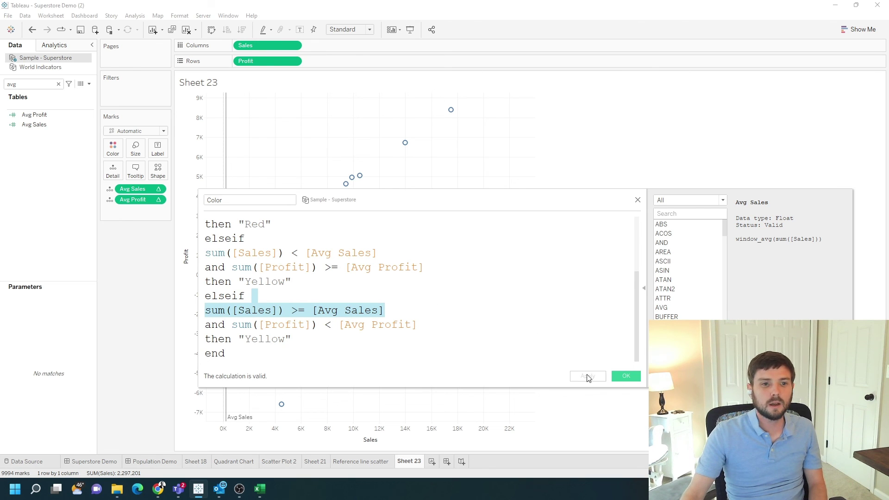
Step: Save the Color field and put it on the Color card to colour points Green, Red and Yellow
click(626, 376)
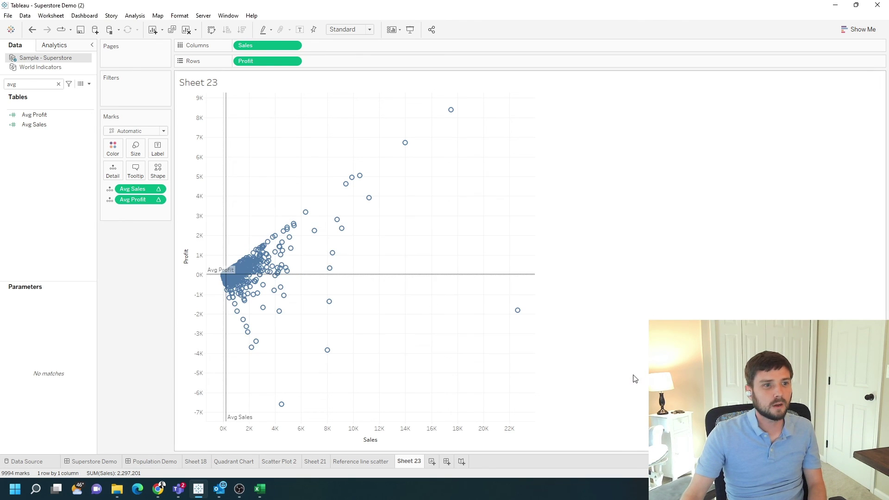
double_click(44, 87)
text(col)
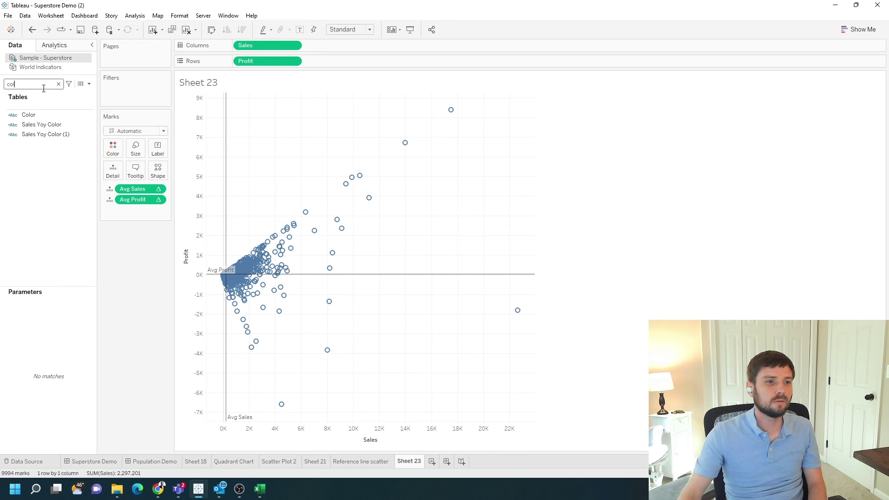
drag(28, 115, 113, 148)
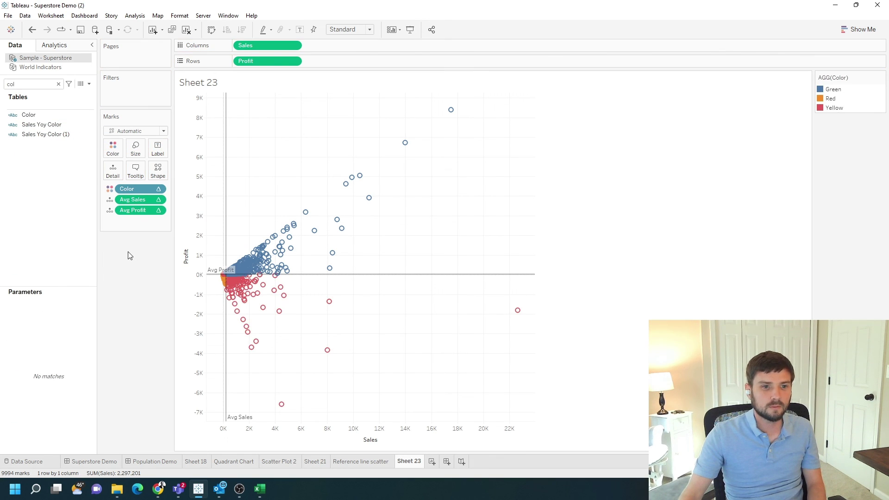
Step: In the Color legend, assign orange to Yellow, red to Red and green to Green, then apply
double_click(828, 108)
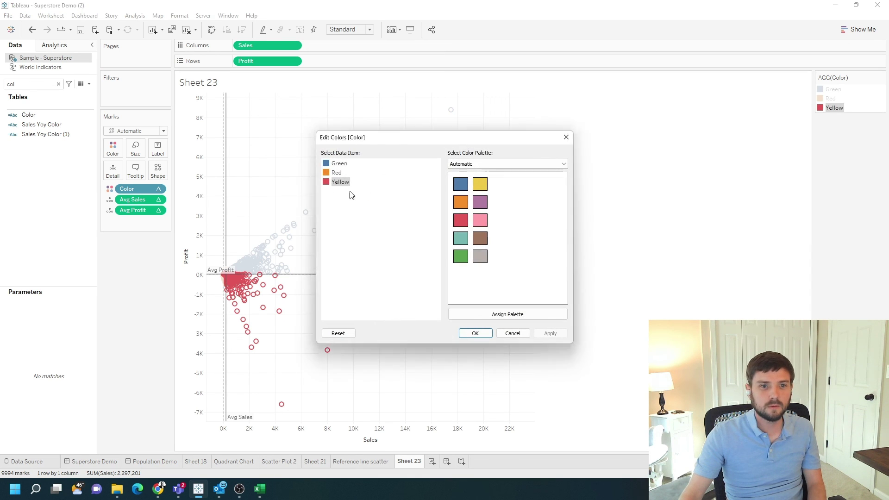
click(461, 202)
click(336, 172)
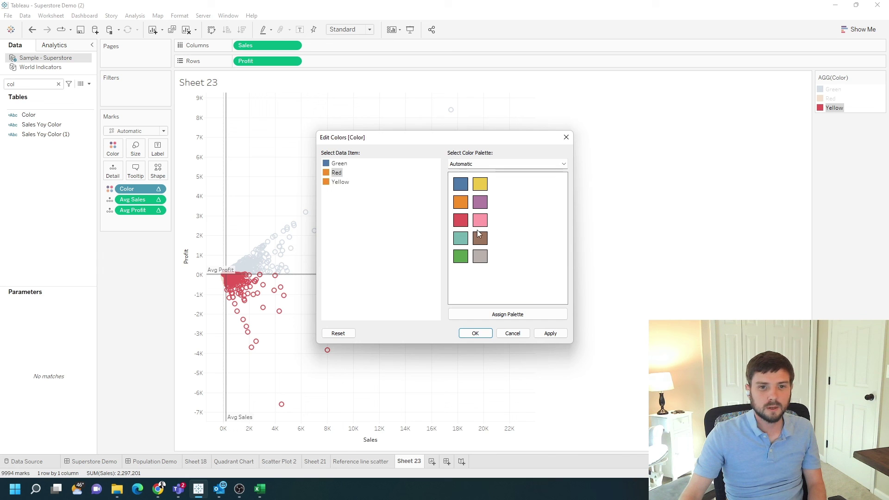
click(460, 220)
click(320, 166)
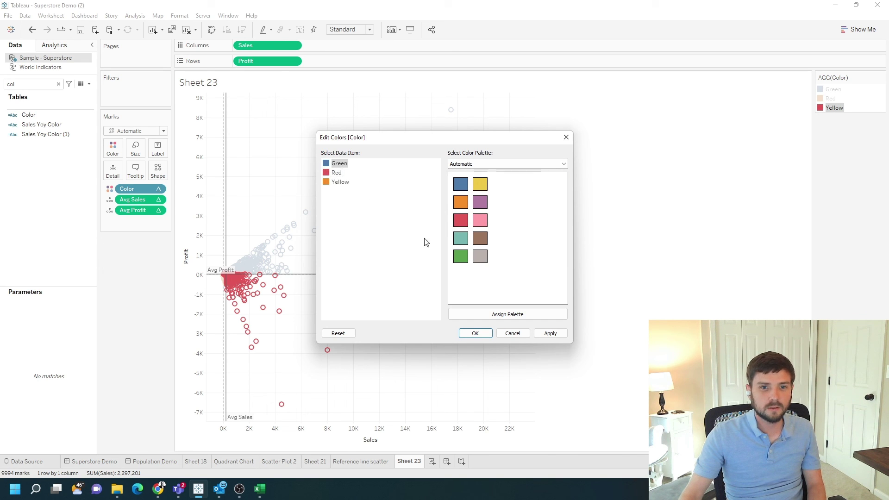
click(461, 256)
click(550, 334)
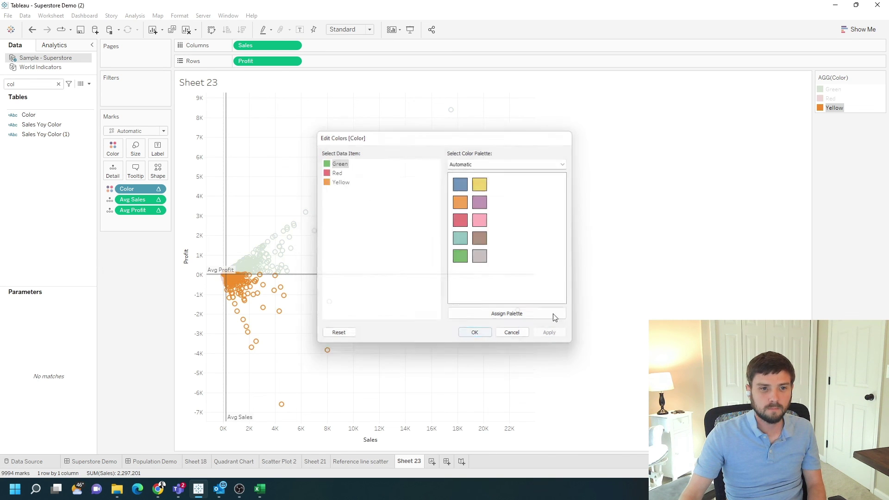